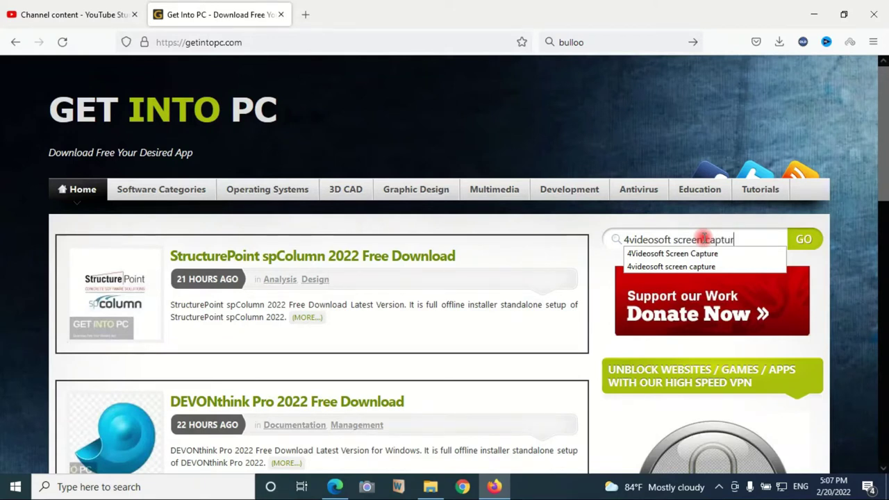
Step: Search Get Into PC for 4Videosoft Screen Capture and open its Free Download page
left_click(804, 240)
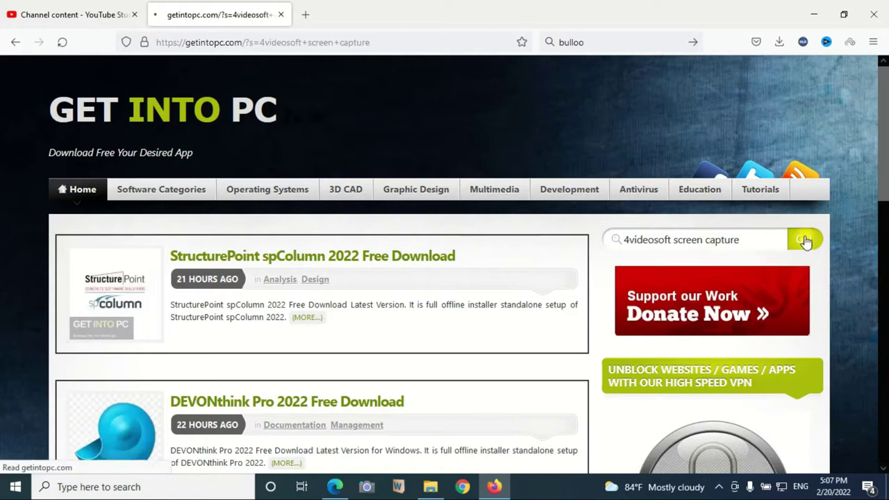
scroll(401, 229, "down", 2)
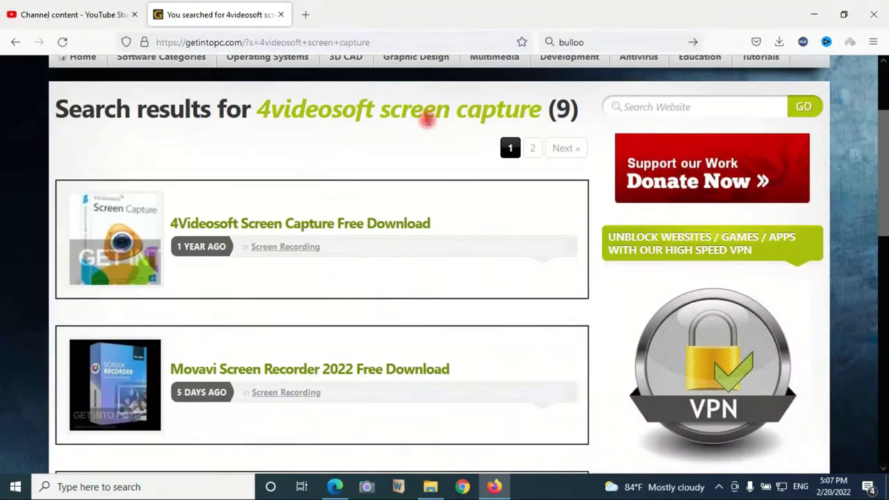
left_click_drag(171, 223, 433, 228)
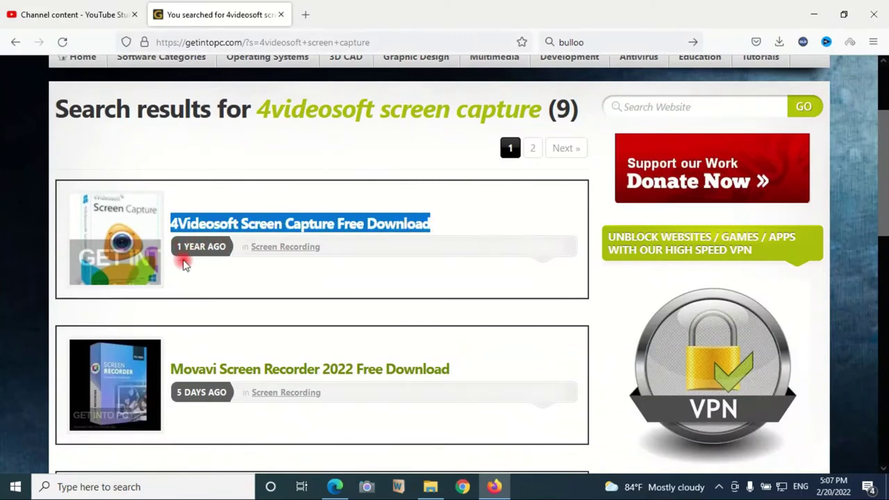
left_click(224, 222)
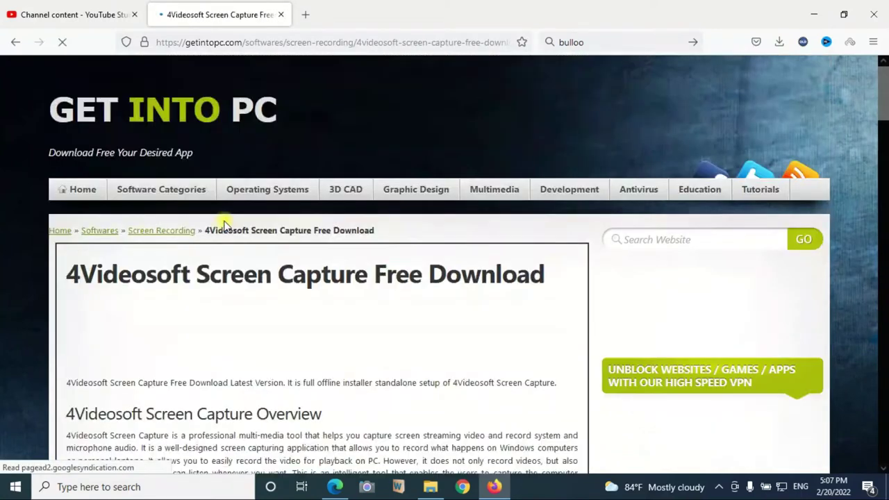
Step: Scroll to the 64-bit v1.3.8 download section and highlight the archive password line
scroll(254, 291, "down", 1)
scroll(257, 304, "down", 15)
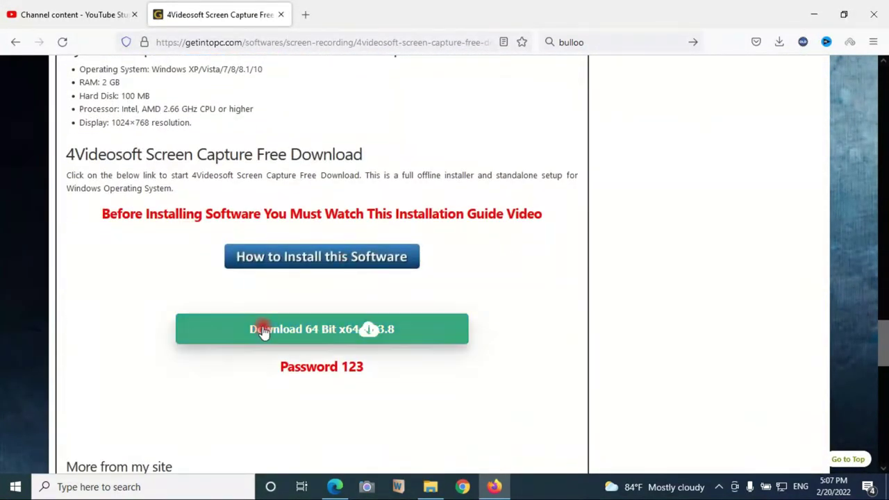
scroll(312, 298, "down", 2)
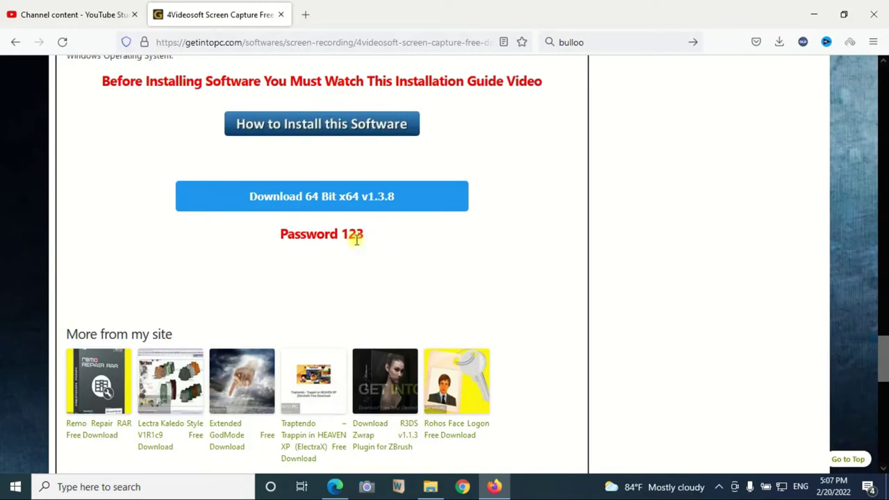
mouse_move(354, 234)
left_mouse_down()
mouse_move(361, 262)
mouse_move(361, 234)
left_mouse_up()
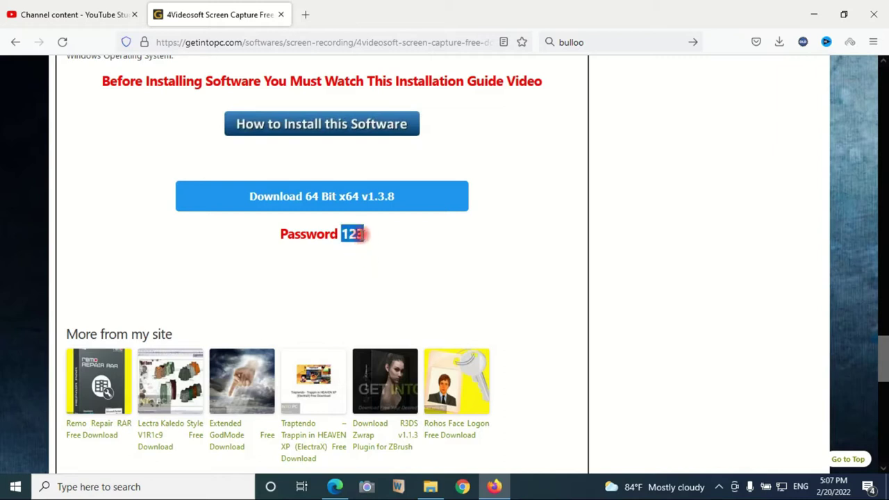
left_click_drag(285, 233, 353, 237)
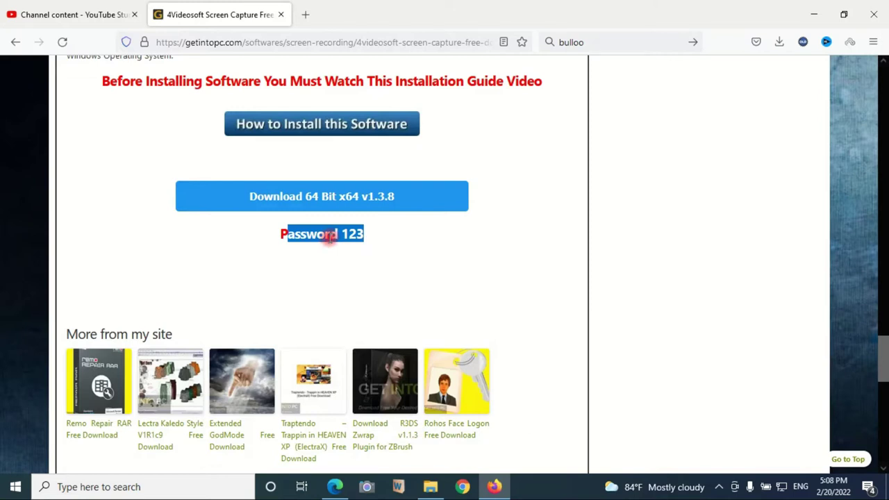
Step: Save the 64-bit 4Videosoft Screen Capture 1.3.8 rar archive and view it in Firefox's downloads list
left_click(354, 235)
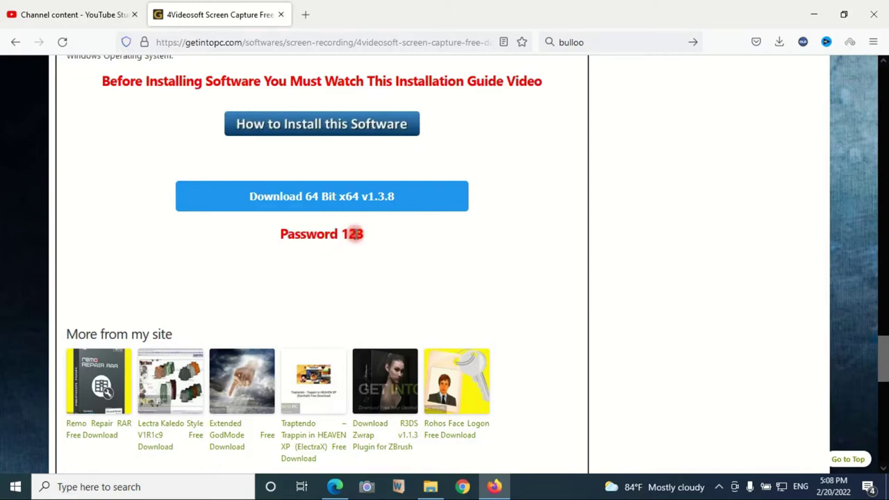
left_click(314, 198)
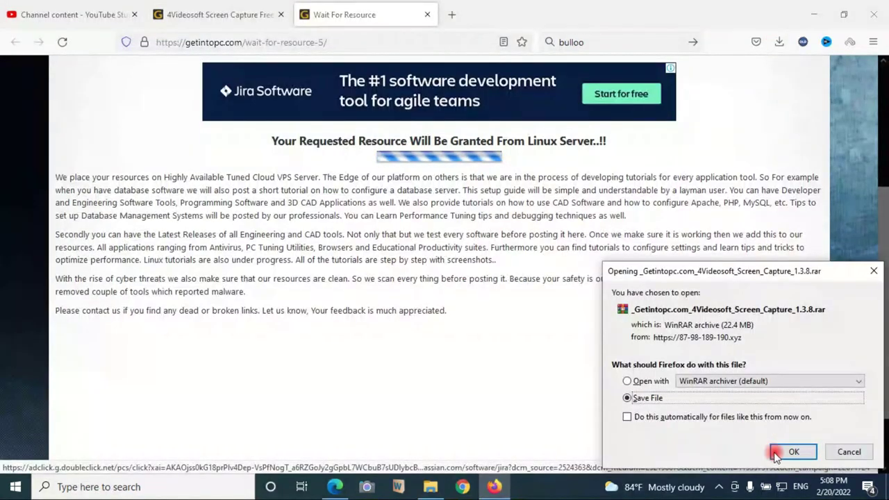
left_click(795, 452)
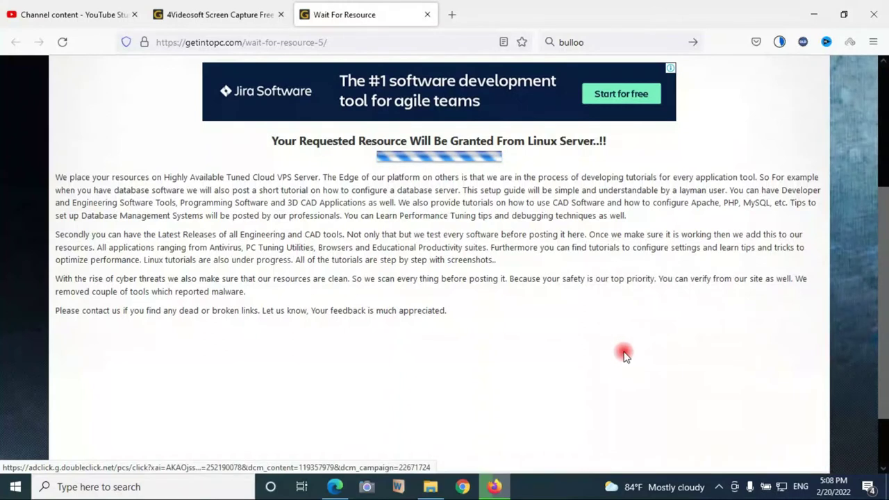
left_click(783, 43)
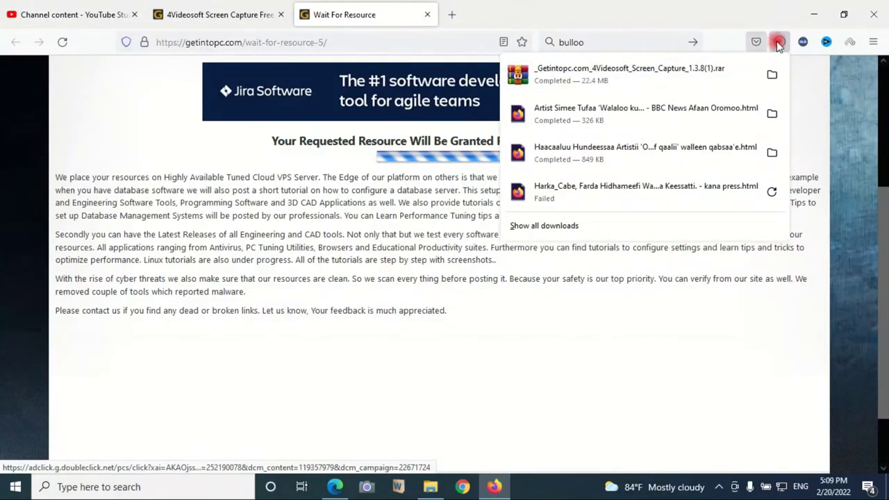
Step: Show the downloaded 4Videosoft rar archive in the Downloads folder
left_click(770, 76)
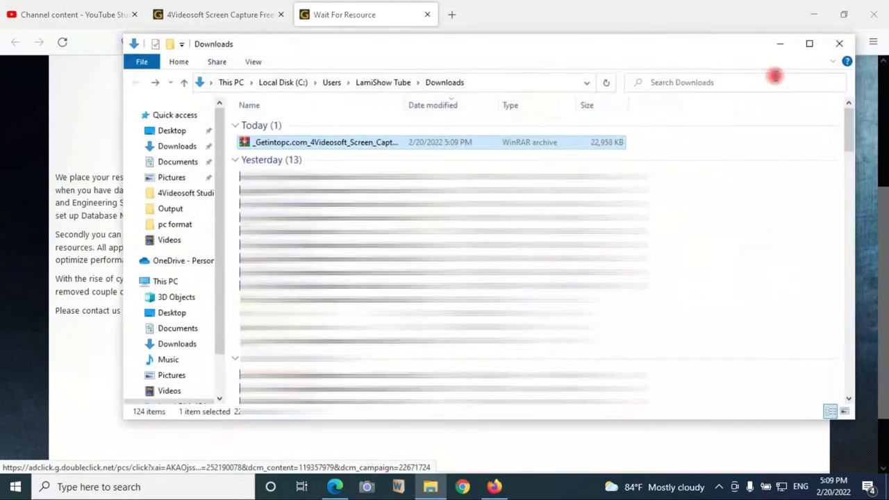
left_click(276, 141)
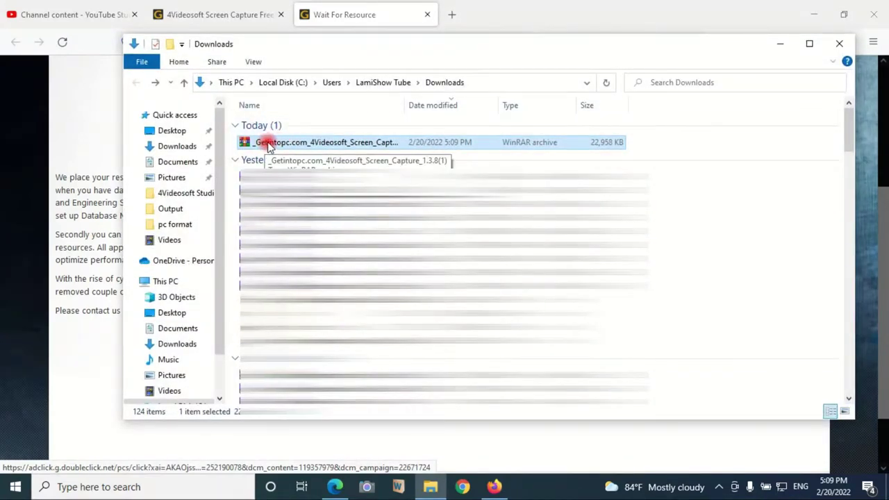
double_click(267, 143)
Step: Extract the rar with WinRAR using the archive password, then open the new _Getintopc folder
right_click(268, 142)
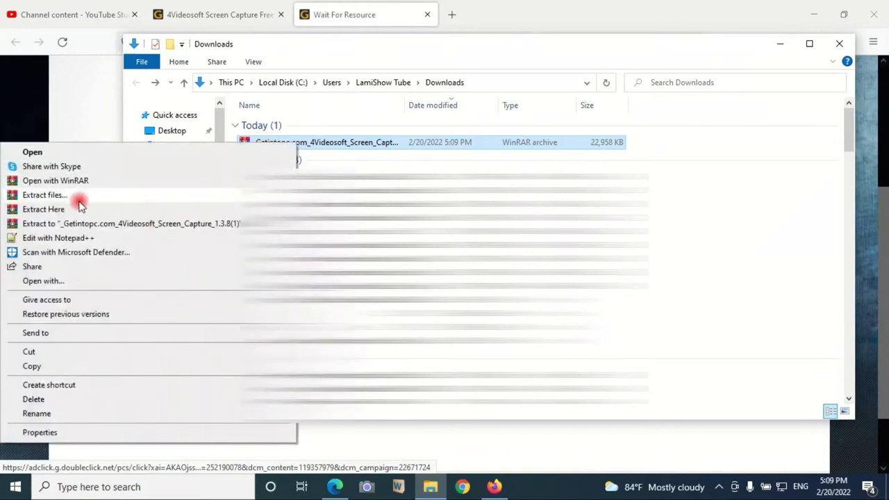
left_click(80, 197)
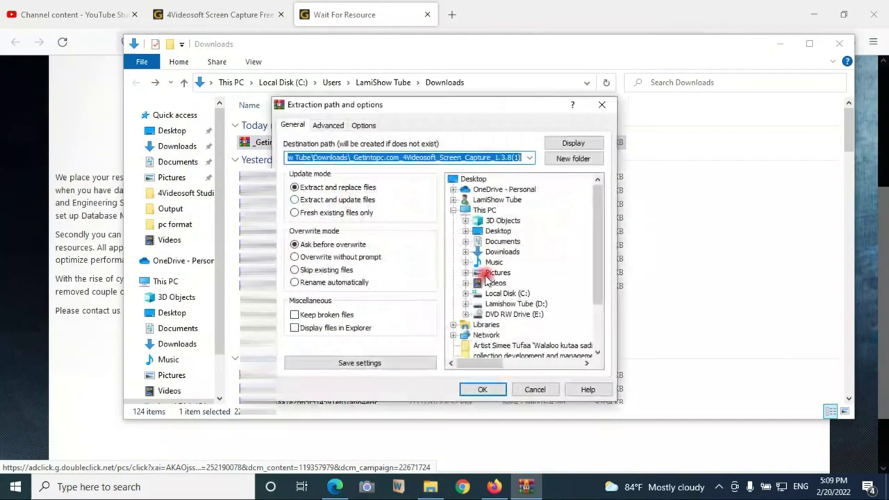
left_click(485, 390)
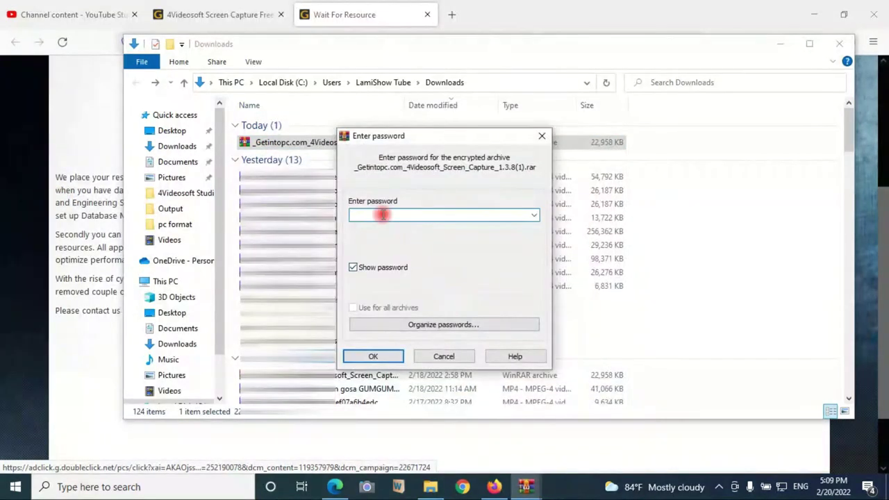
type("123")
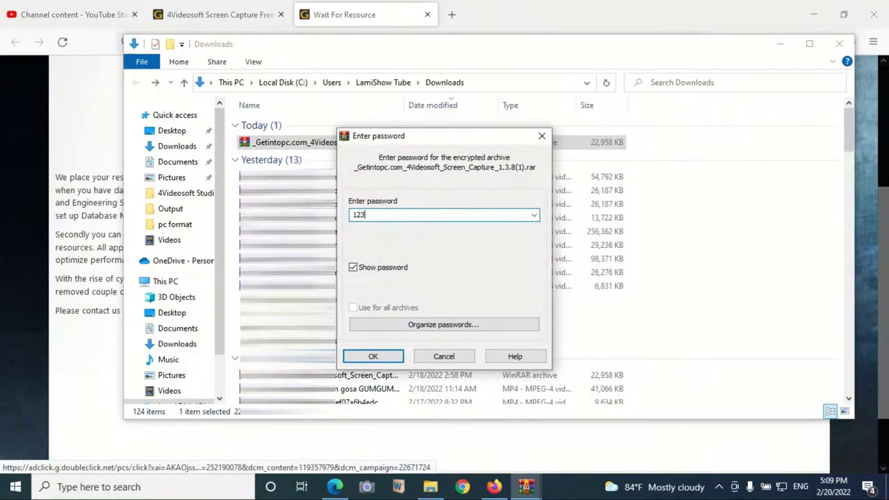
key("Return")
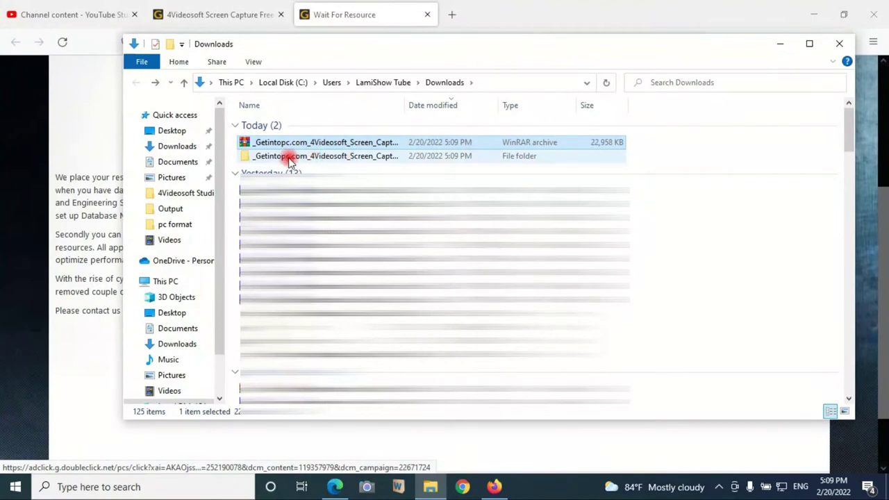
double_click(286, 156)
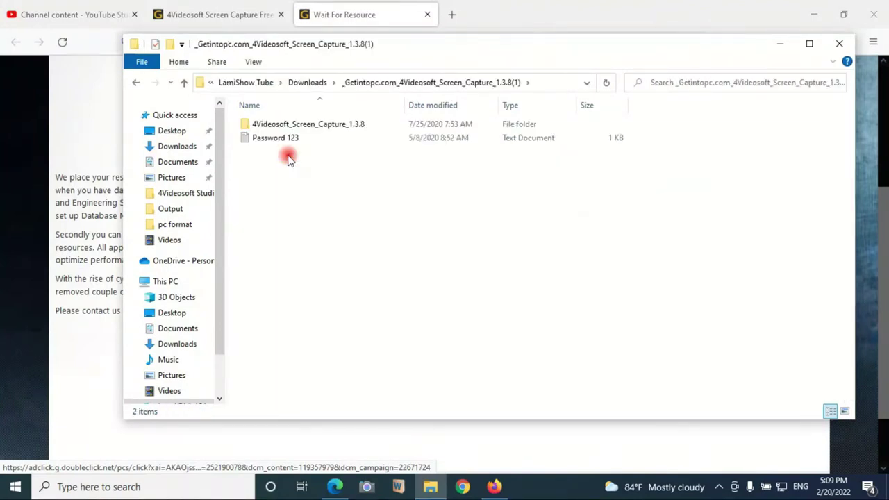
Step: Browse into 4Videosoft_Screen_Capture_1.3.8, look at Setup, then open the fix folder holding Crack
double_click(292, 127)
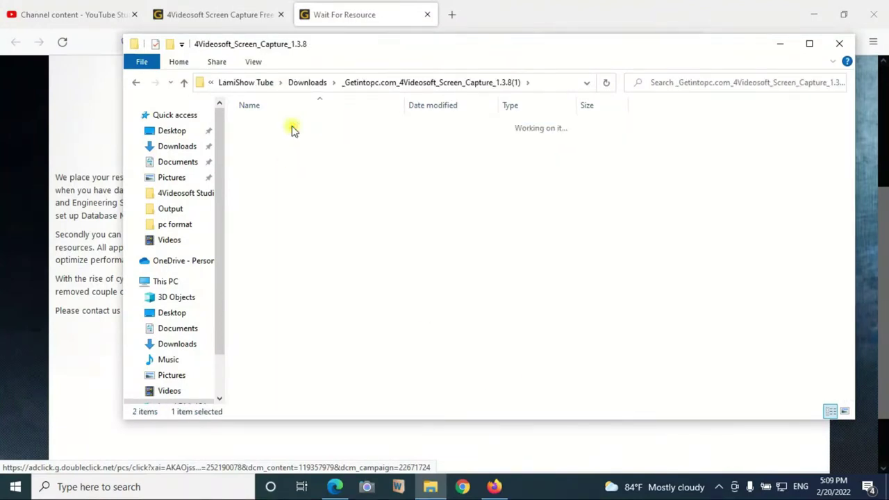
double_click(269, 141)
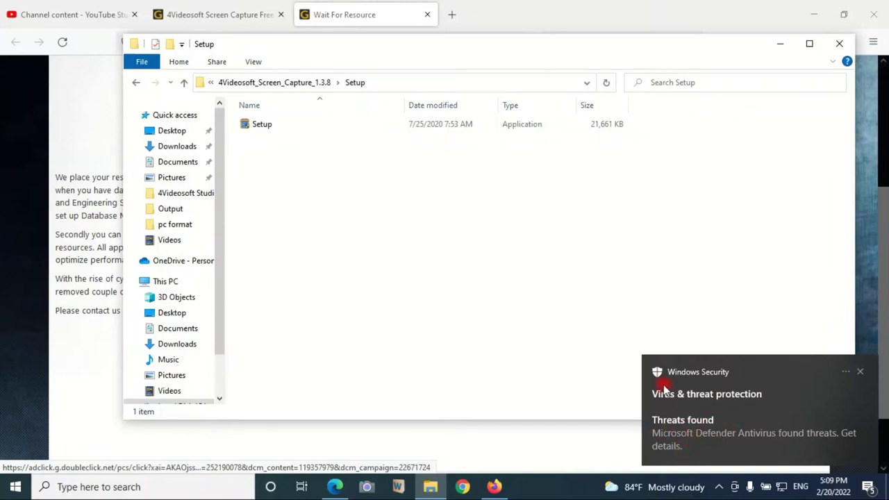
key("alt+Left")
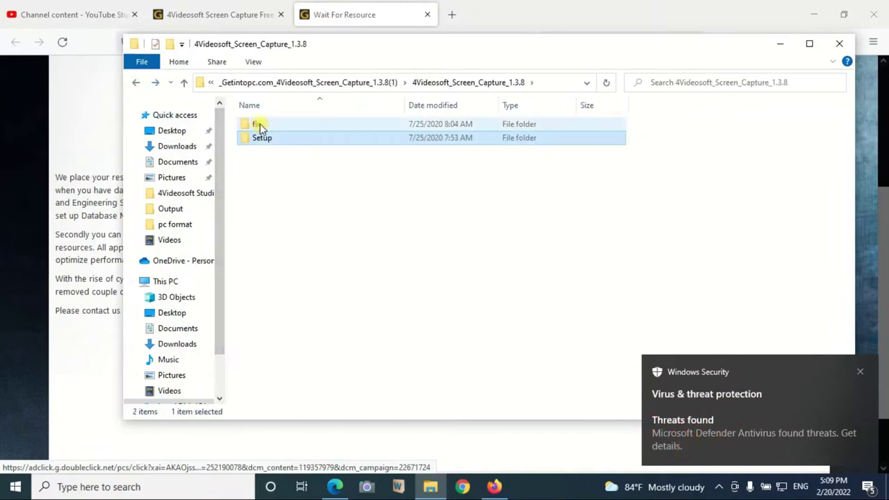
double_click(254, 125)
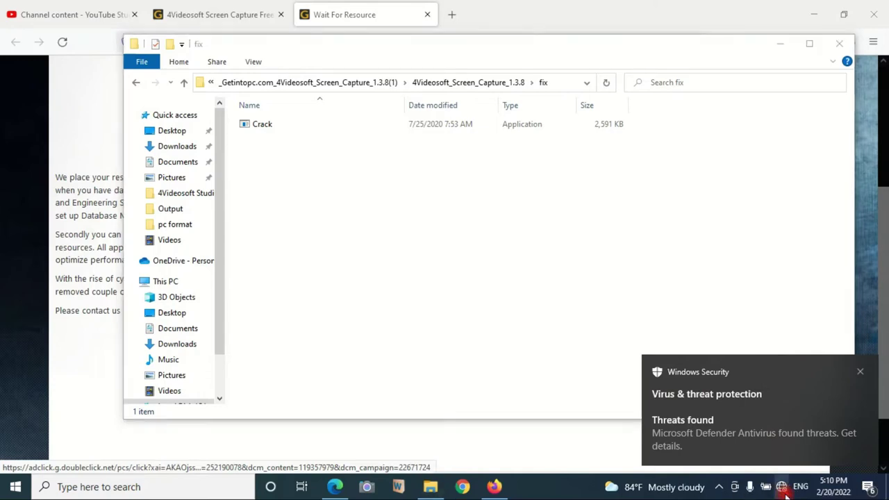
Step: Check and close the network status panel, then bring up Windows search
left_click(784, 489)
left_click(546, 393)
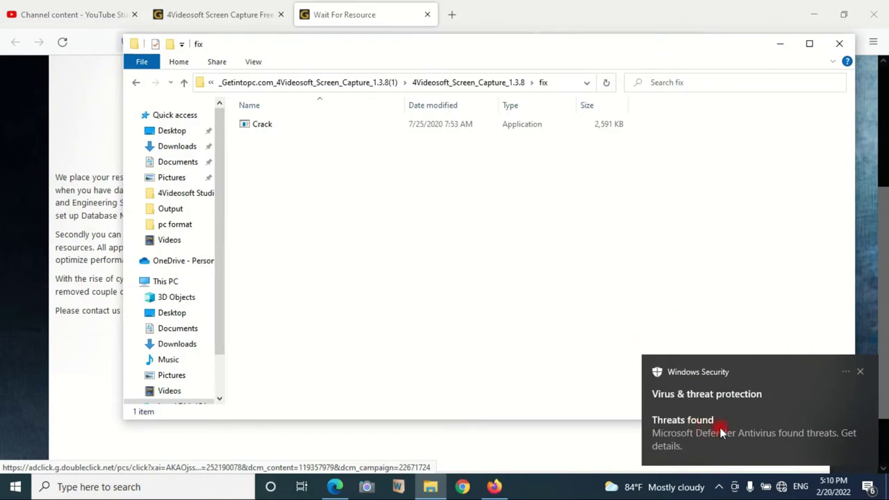
key("super+s")
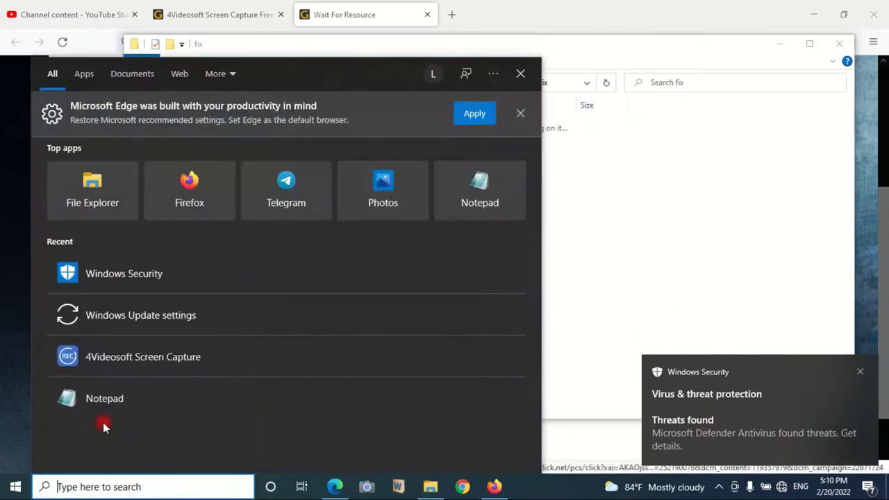
Step: Turn Real-time protection off under Virus & threat protection settings, then minimize Windows Security
type("w")
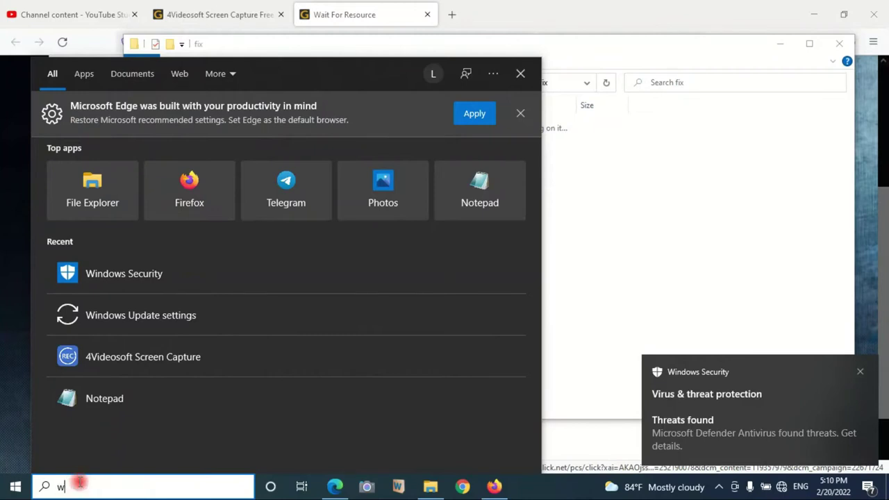
type("indow")
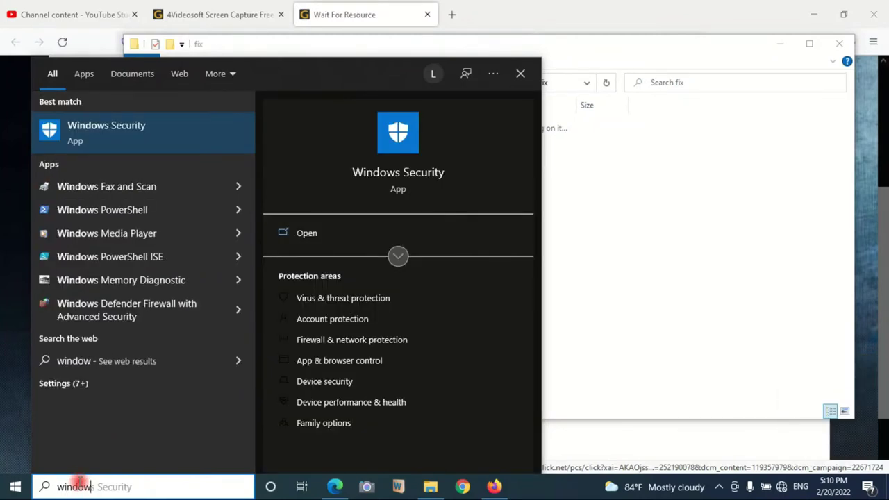
left_click(118, 136)
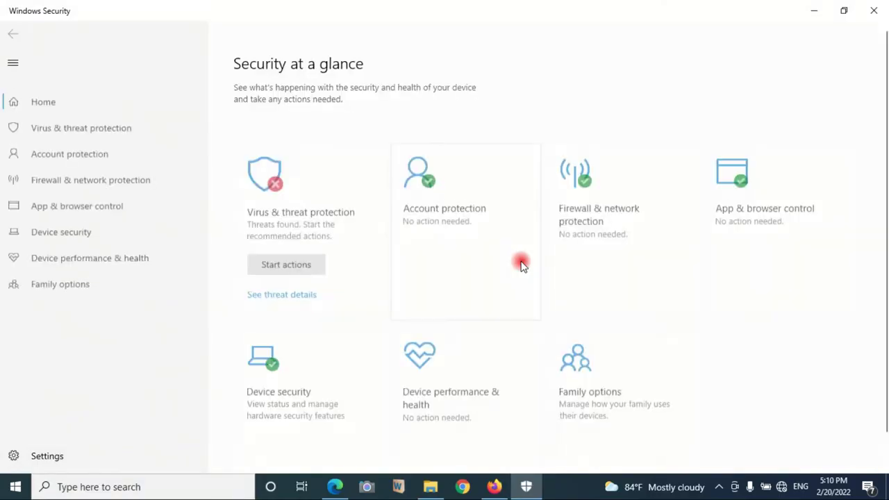
left_click(74, 126)
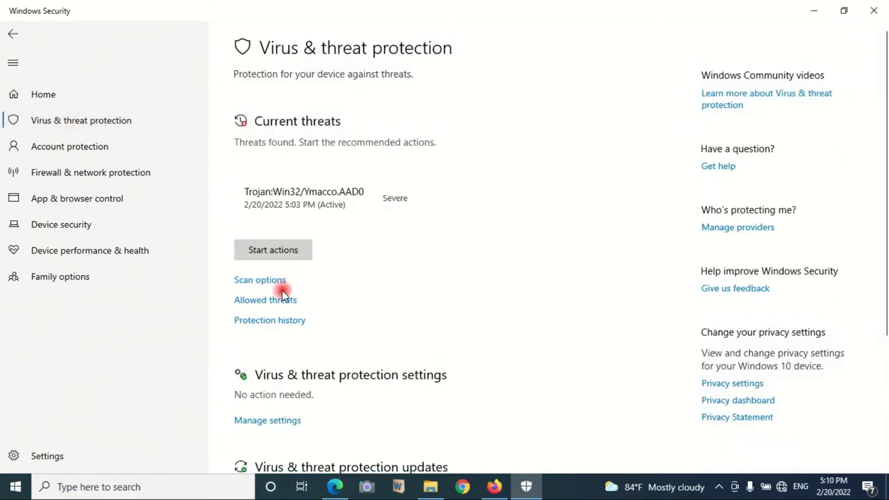
scroll(276, 309, "down", 2)
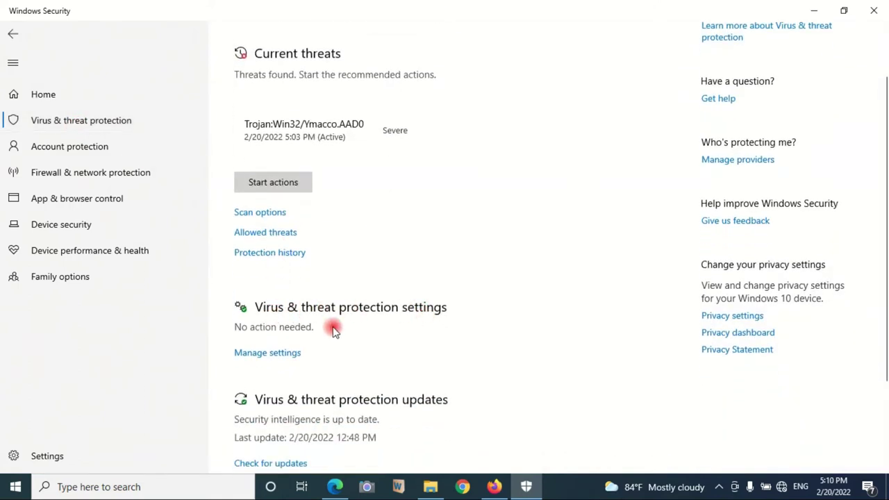
left_click(264, 354)
scroll(277, 333, "down", 2)
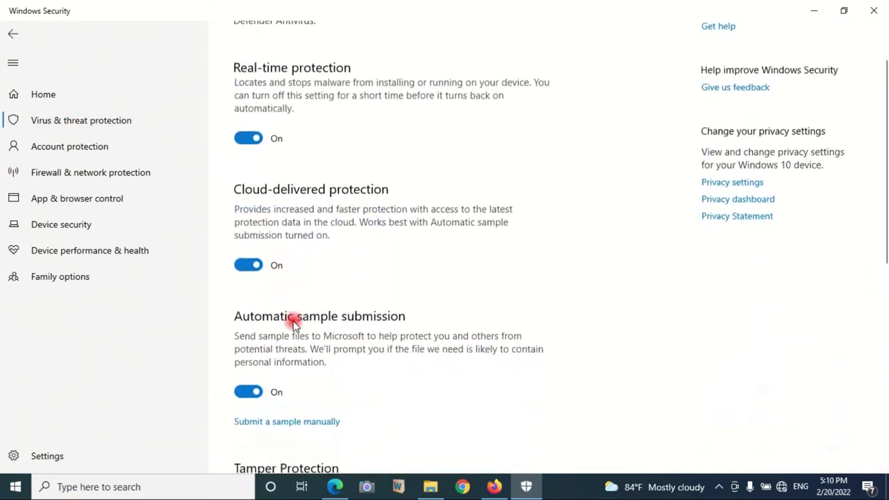
left_click(255, 137)
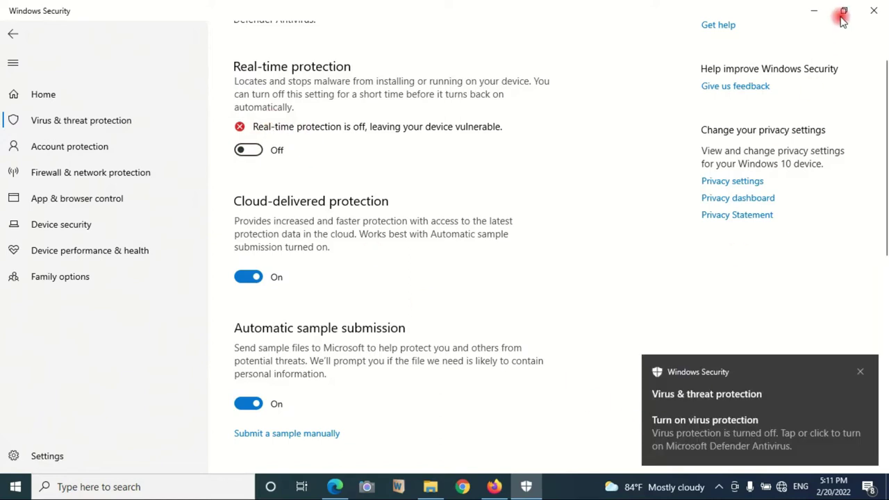
left_click(814, 10)
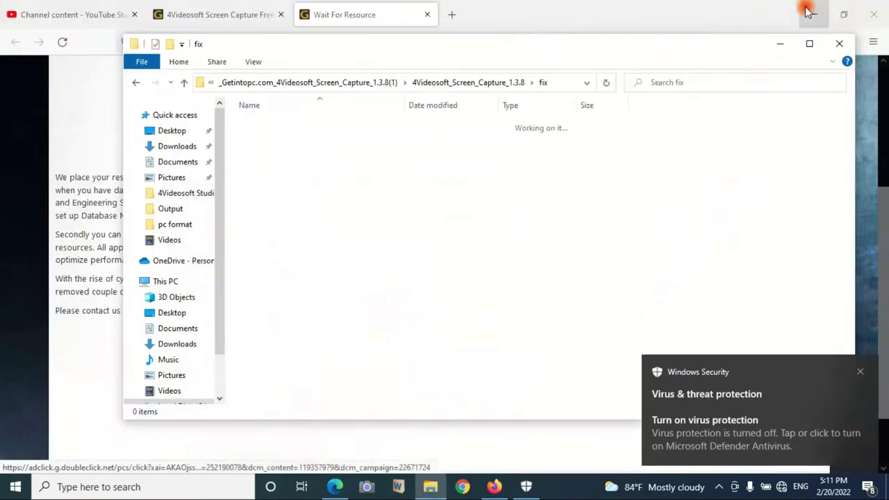
Step: Reopen the fix folder inside 4Videosoft_Screen_Capture_1.3.8 and confirm it is empty
left_click(140, 83)
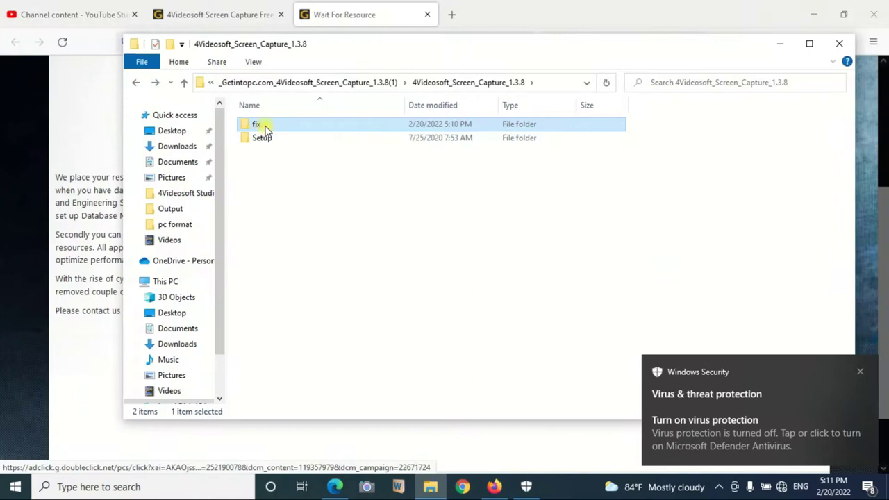
double_click(263, 127)
double_click(136, 88)
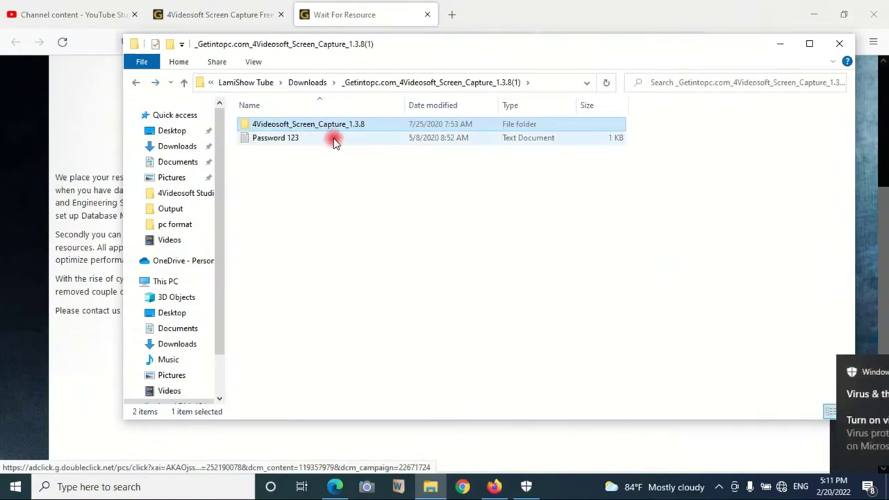
double_click(326, 127)
left_click(251, 123)
double_click(259, 125)
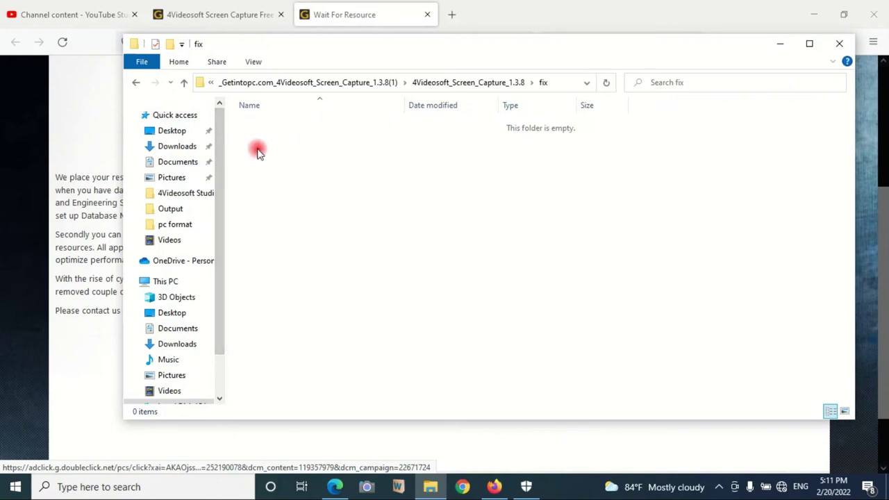
left_click(134, 84)
left_click(136, 84)
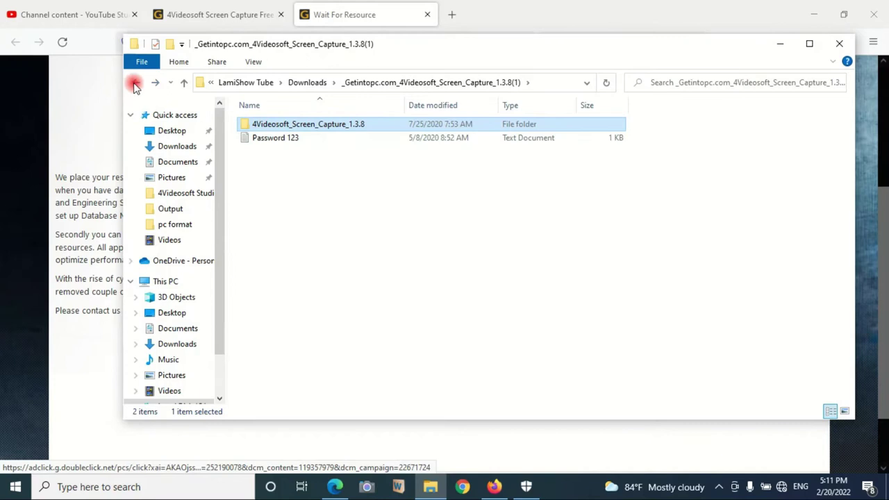
Step: Go up to Downloads and delete the old extracted _Getintopc 4Videosoft folder
left_click(133, 84)
left_click(300, 159)
key("Delete")
Step: Re-extract the downloaded WinRAR archive with WinRAR, entering the archive password
left_click(300, 144)
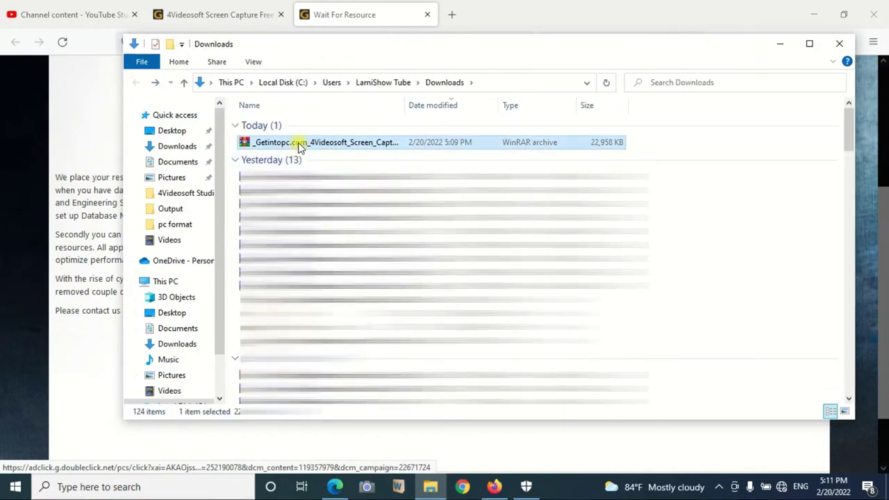
right_click(299, 142)
left_click(39, 194)
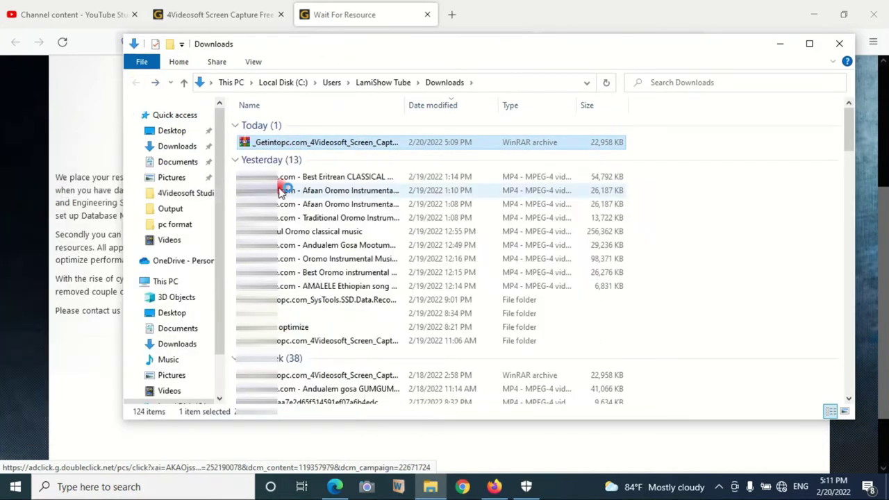
left_click(479, 390)
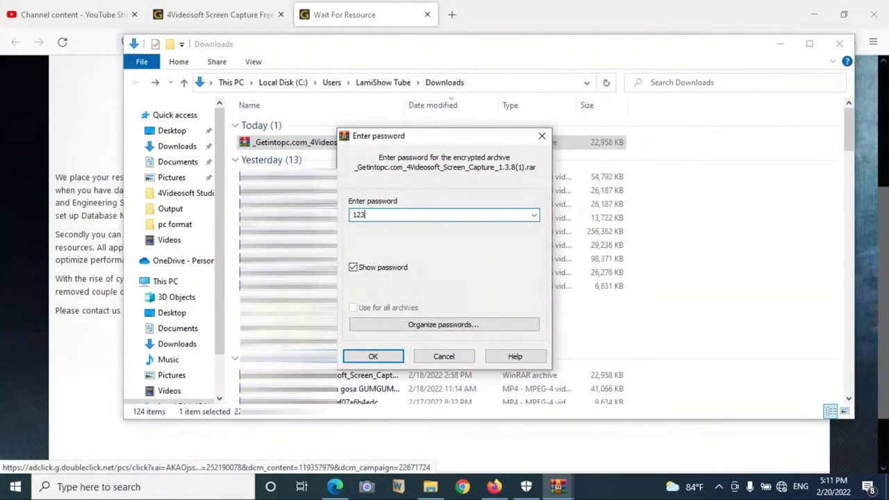
type("123")
key("Return")
Step: Open the extracted folder's Setup subfolder and launch the 21,661 KB Setup installer
double_click(311, 161)
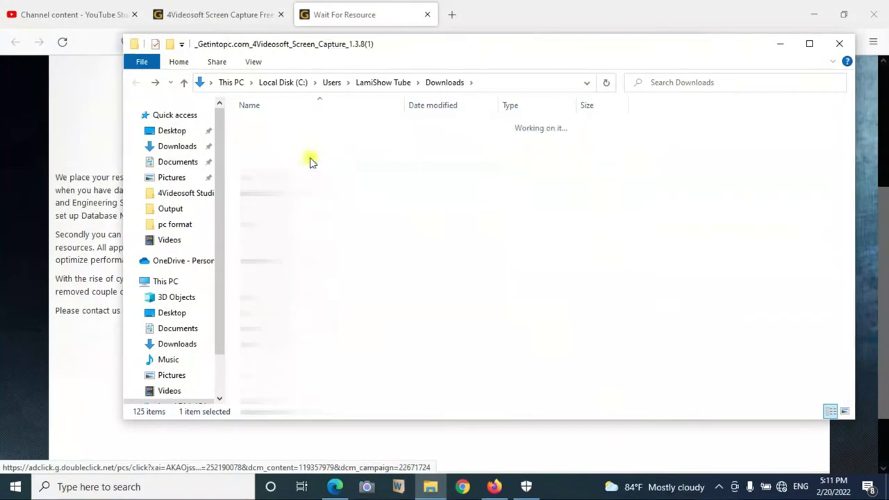
double_click(307, 127)
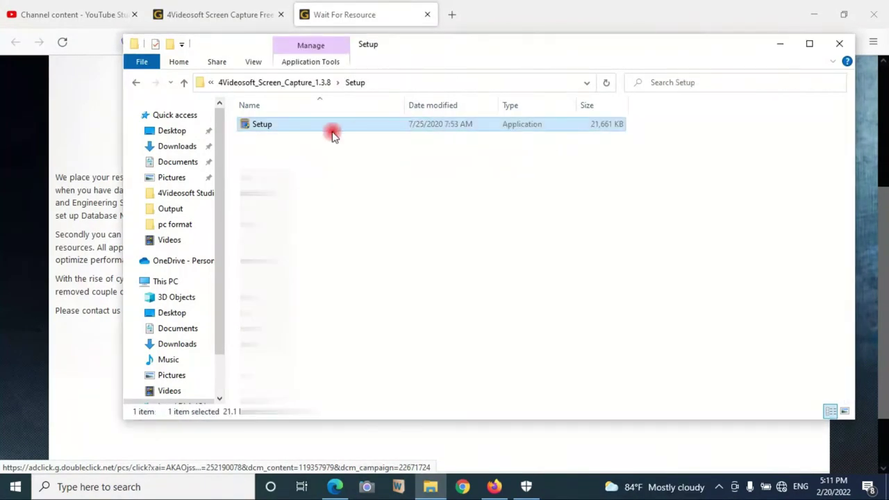
double_click(264, 132)
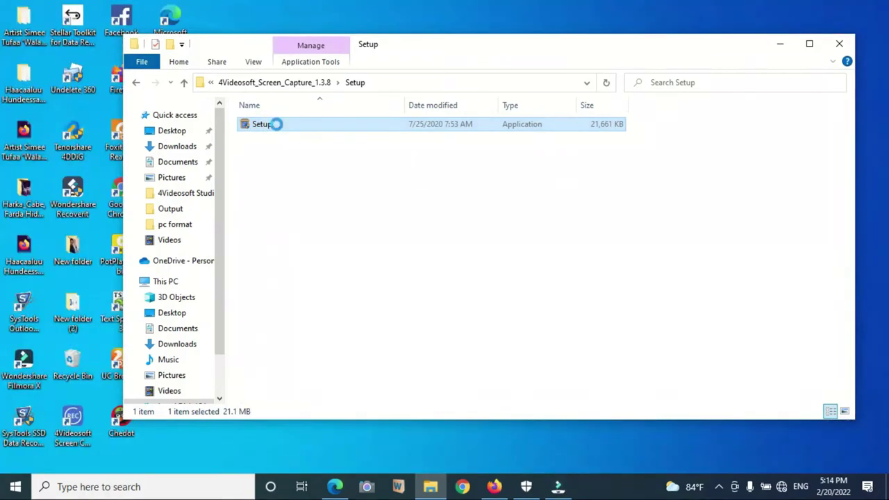
Step: Run Setup as administrator in English, accepting the license and default install location
right_click(275, 123)
left_click(139, 145)
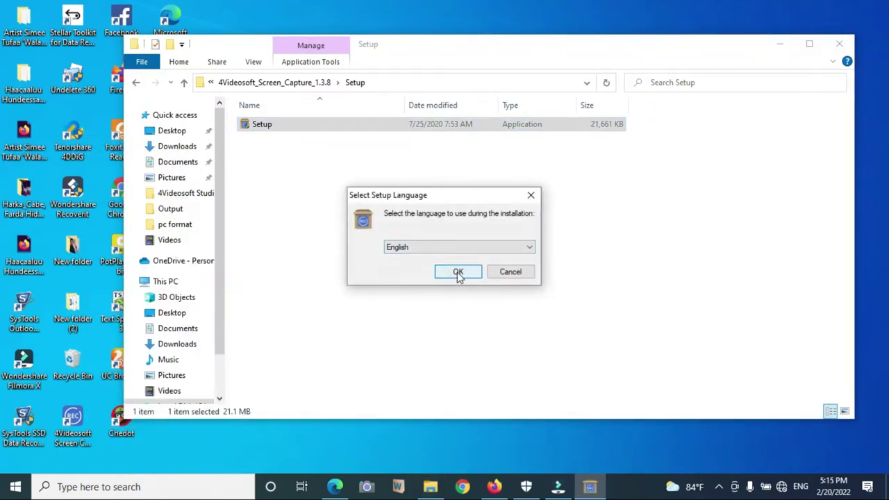
left_click(458, 272)
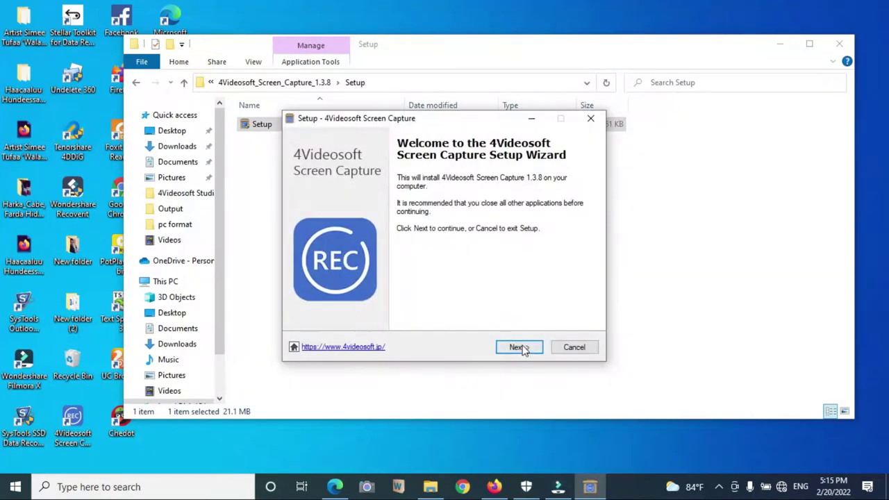
left_click(524, 349)
left_click(518, 347)
left_click(518, 347)
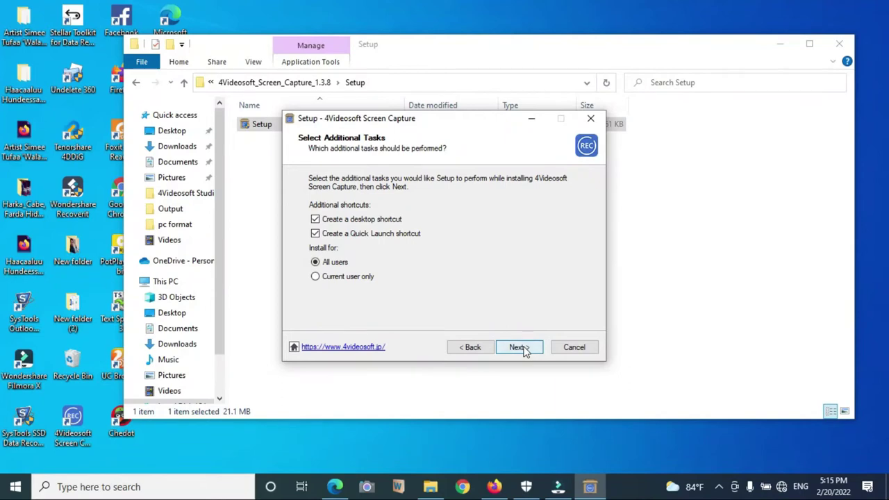
Step: Keep desktop and Quick Launch shortcuts, install, finish, and minimize Firefox and File Explorer
left_click(522, 348)
left_click(522, 348)
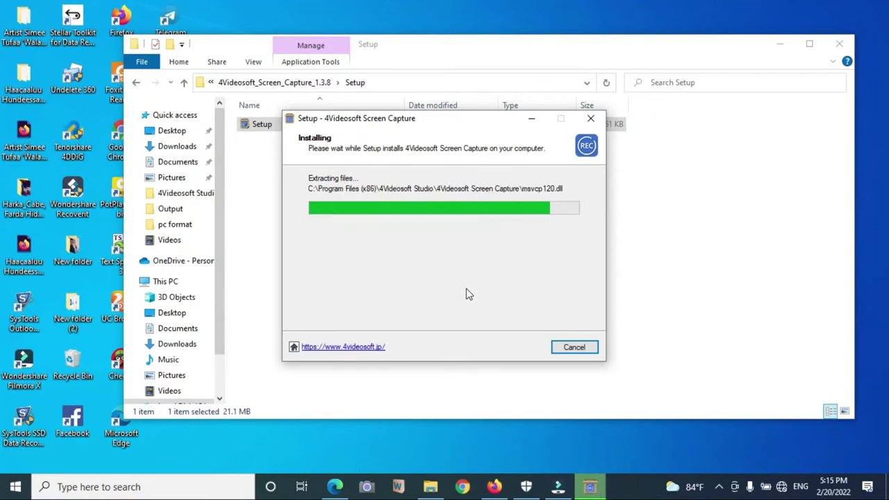
left_click(521, 346)
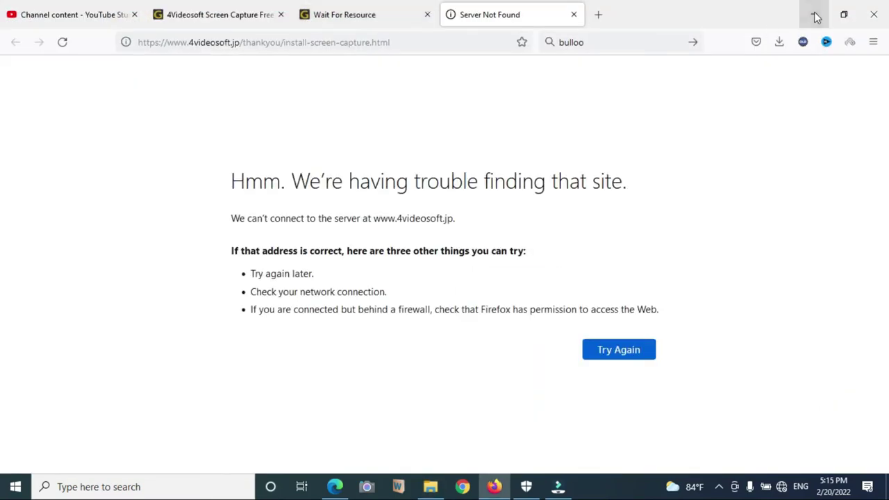
left_click(815, 14)
left_click(778, 44)
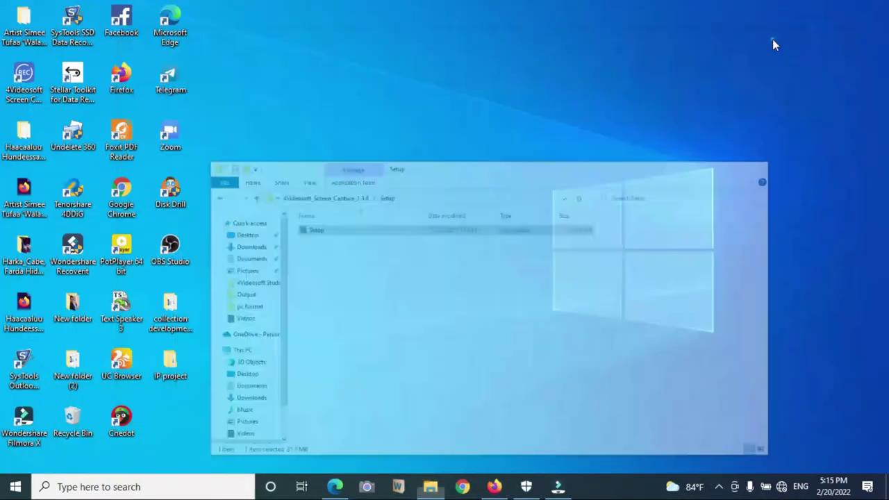
Step: Launch 4Videosoft Screen Capture from its desktop shortcut, see the trial notice, and close it
double_click(172, 368)
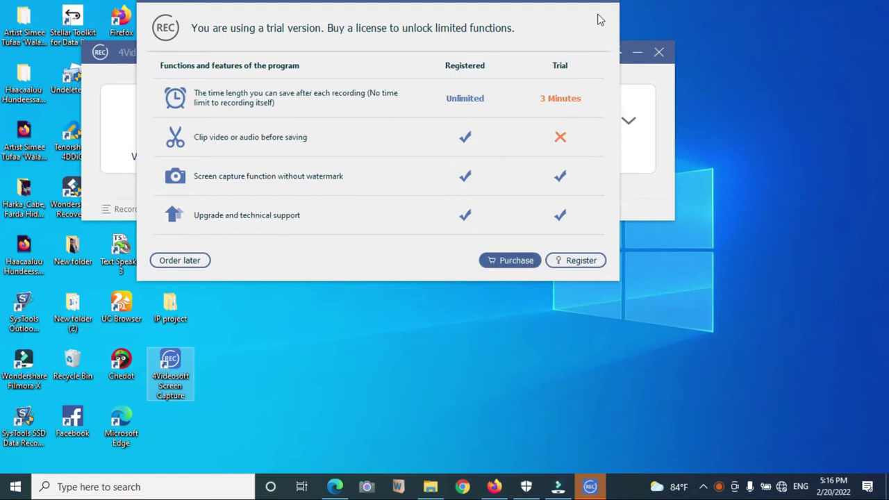
left_click(661, 57)
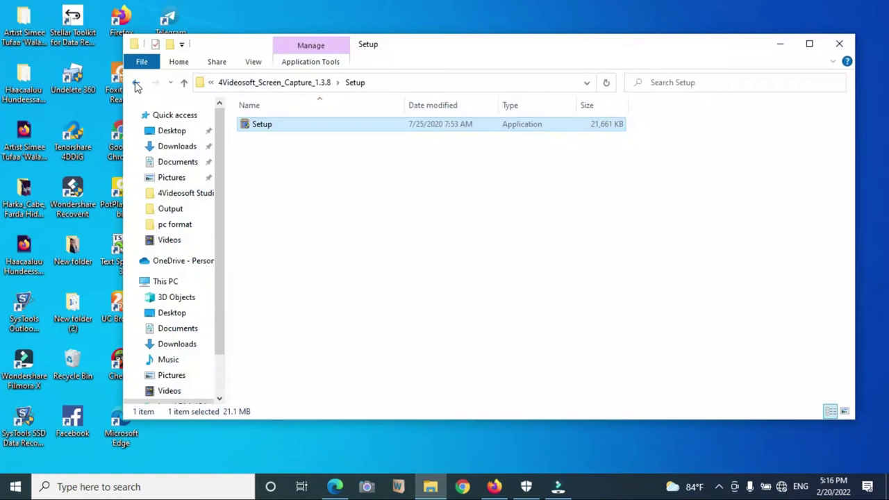
left_click(136, 83)
Step: Navigate from Downloads through the extracted 4Videosoft_Screen_Capture_1.3.8 folder into fix
left_click(137, 84)
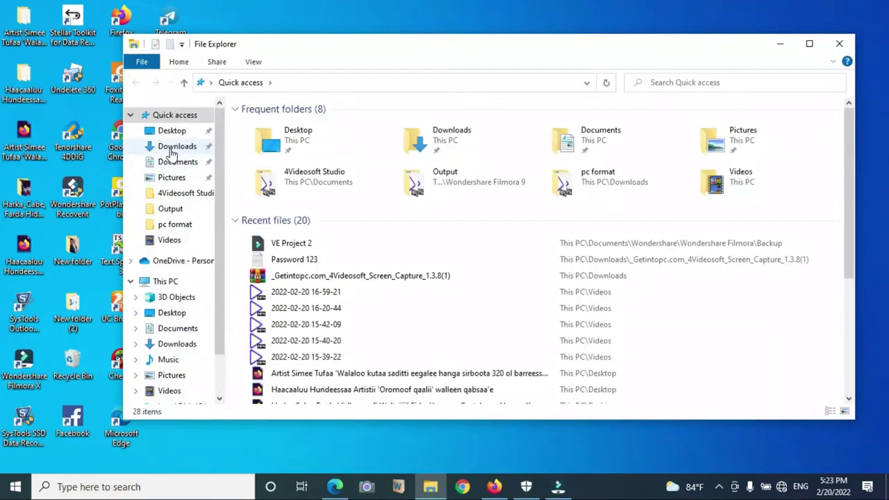
left_click(170, 147)
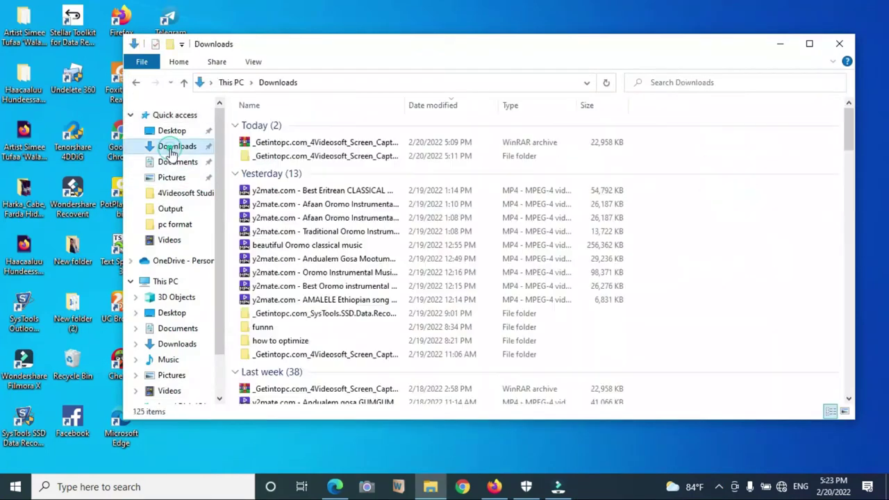
double_click(325, 157)
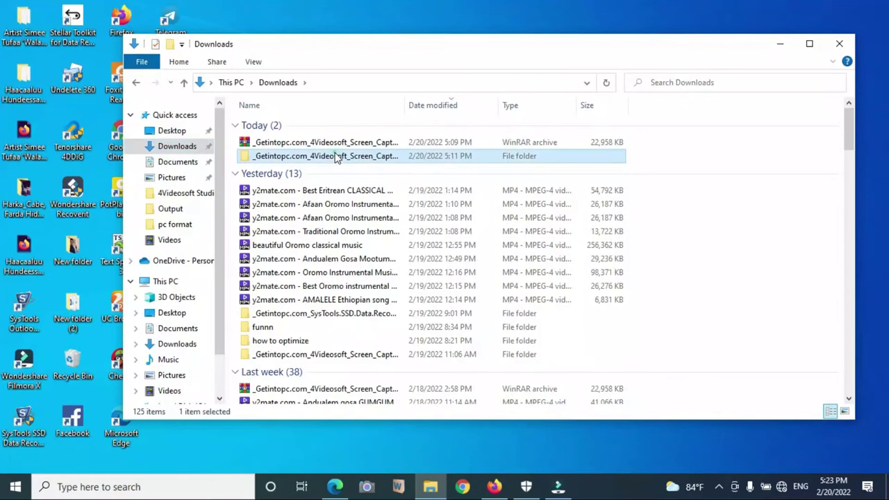
left_click(314, 129)
double_click(314, 127)
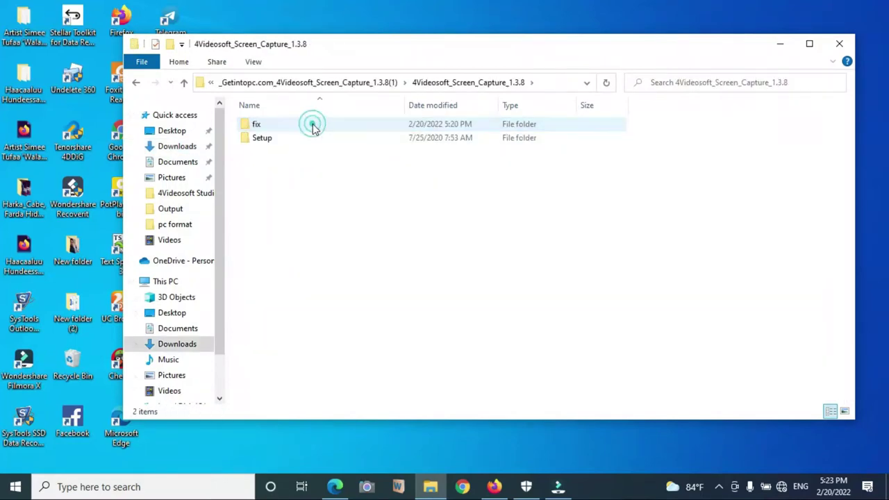
left_click(261, 140)
double_click(262, 140)
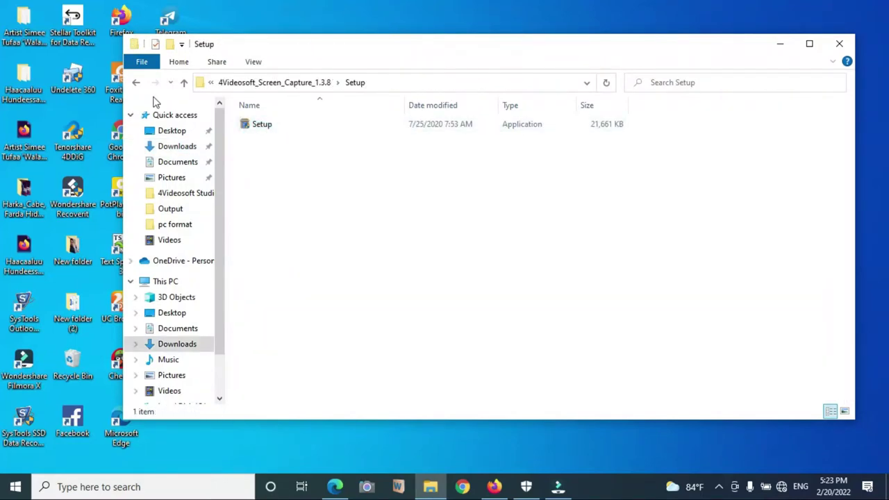
left_click(136, 82)
double_click(268, 124)
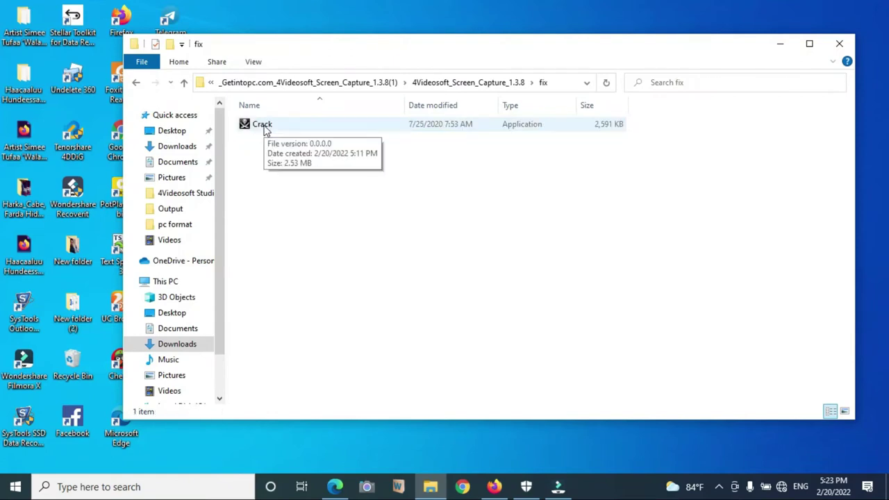
Step: Run Crack as administrator and start it to generate Framework.dll and main.dll
double_click(264, 125)
right_click(263, 123)
left_click(114, 141)
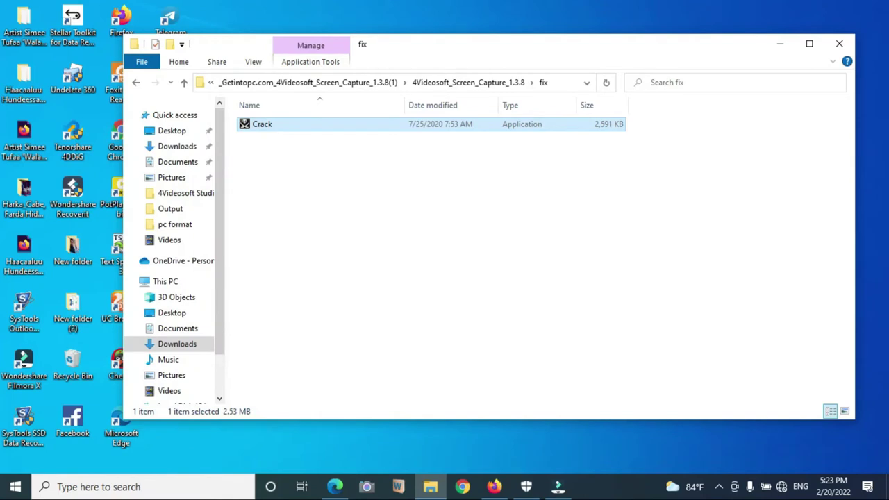
left_click(455, 316)
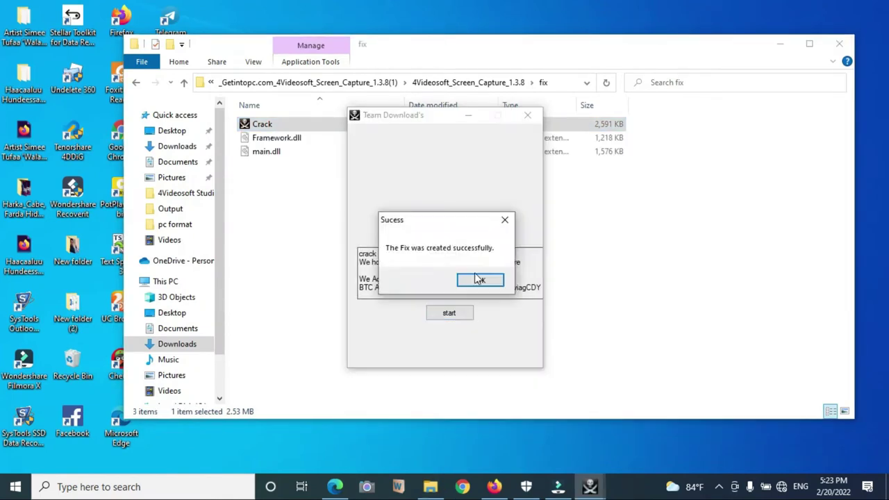
left_click(480, 280)
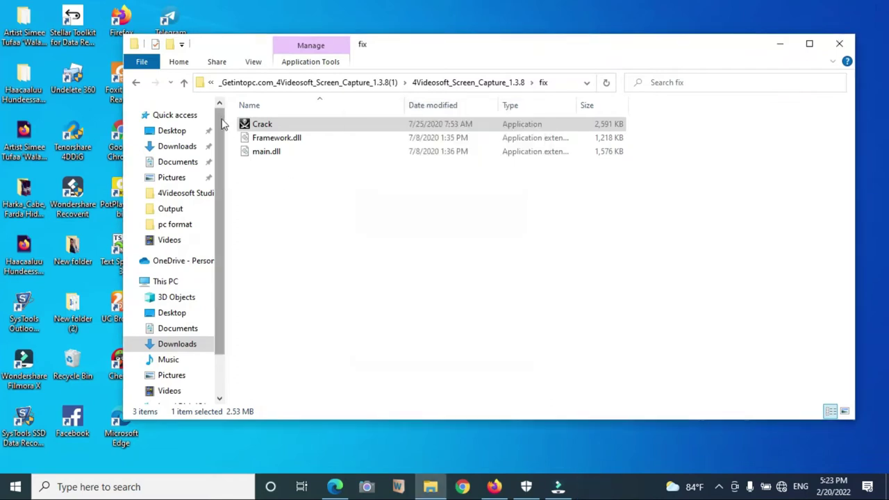
Step: Select the three fix files and browse to C:\Program Files (x86)\4Videosoft Studio\4Videosoft Screen Capture
left_click_drag(235, 122, 290, 146)
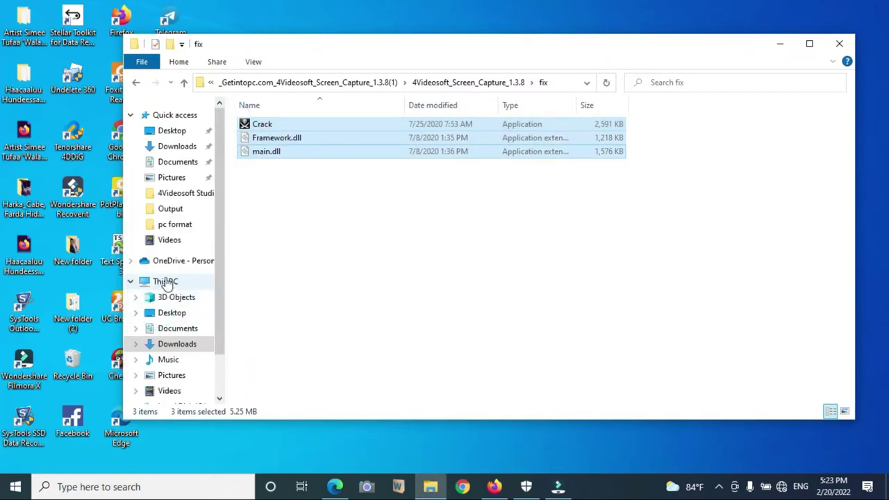
left_click(166, 284)
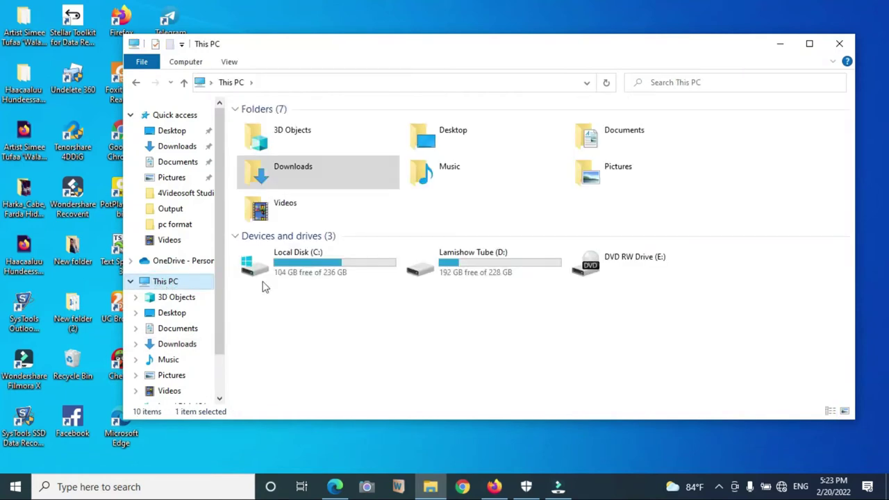
double_click(298, 263)
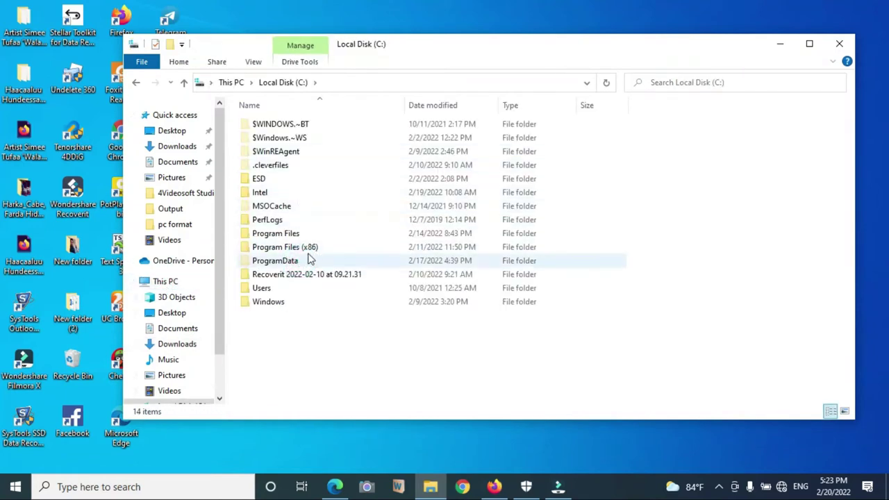
double_click(304, 249)
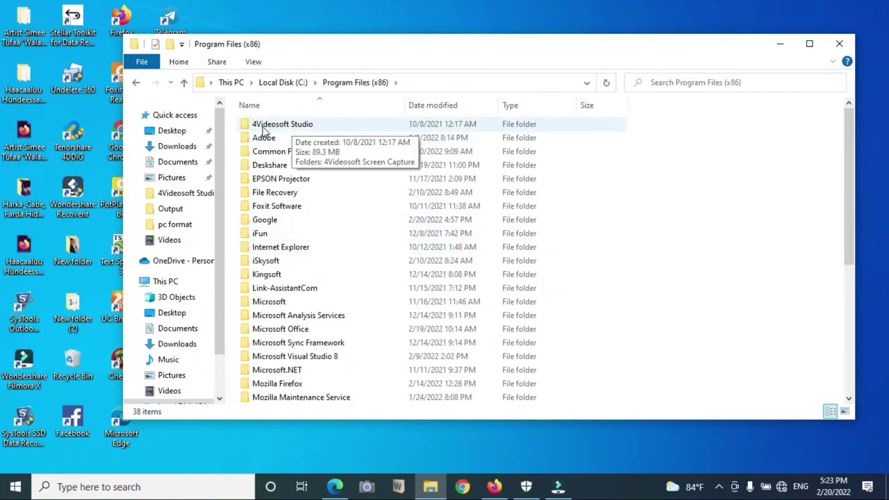
double_click(303, 128)
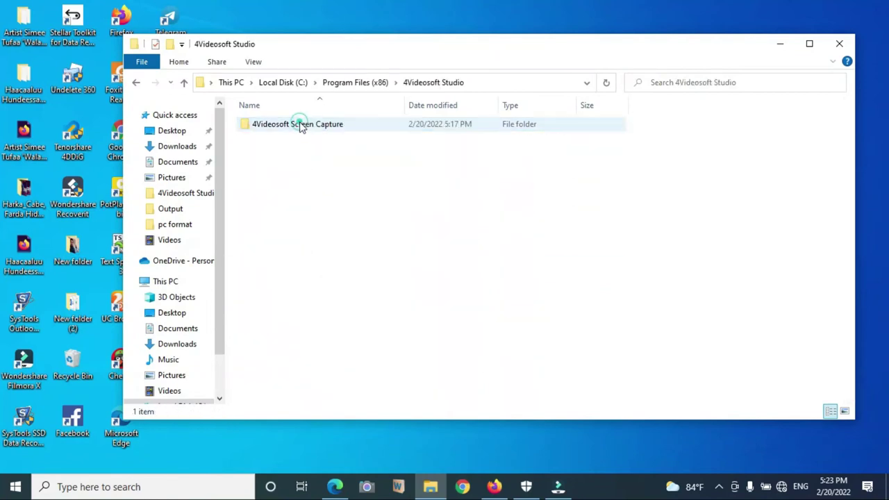
double_click(303, 128)
Step: Paste the fix files there, replacing the originals and granting administrator permission
right_click(760, 212)
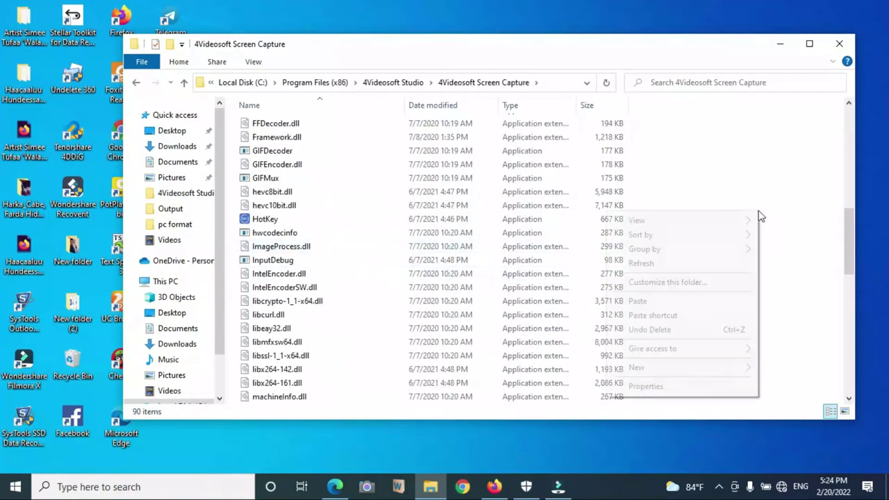
left_click(638, 300)
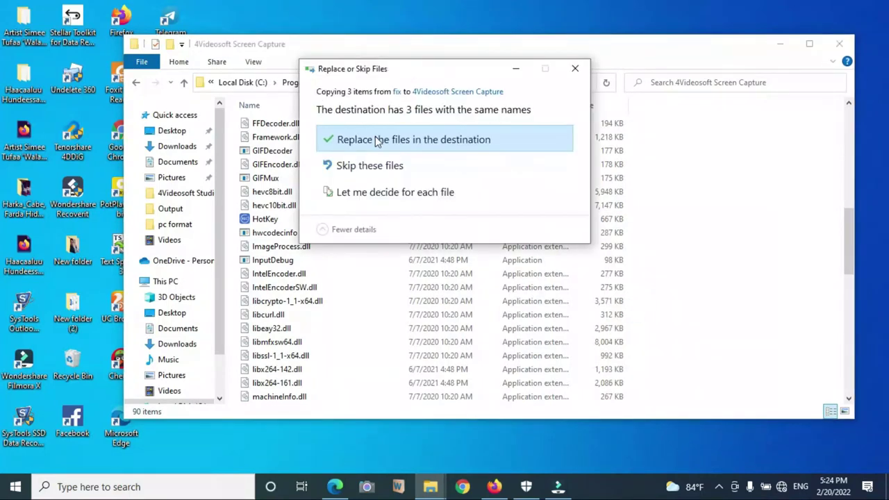
left_click(490, 139)
left_click(408, 179)
left_click(408, 180)
left_click(408, 180)
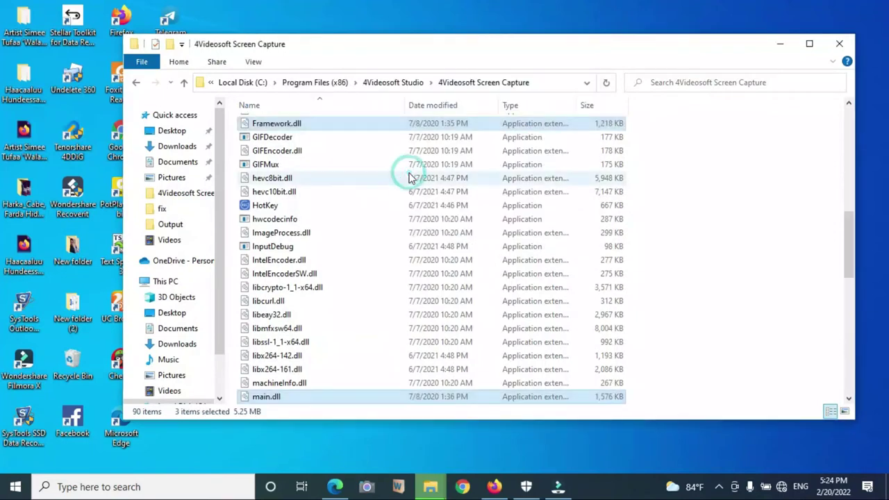
scroll(294, 240, "down", 12)
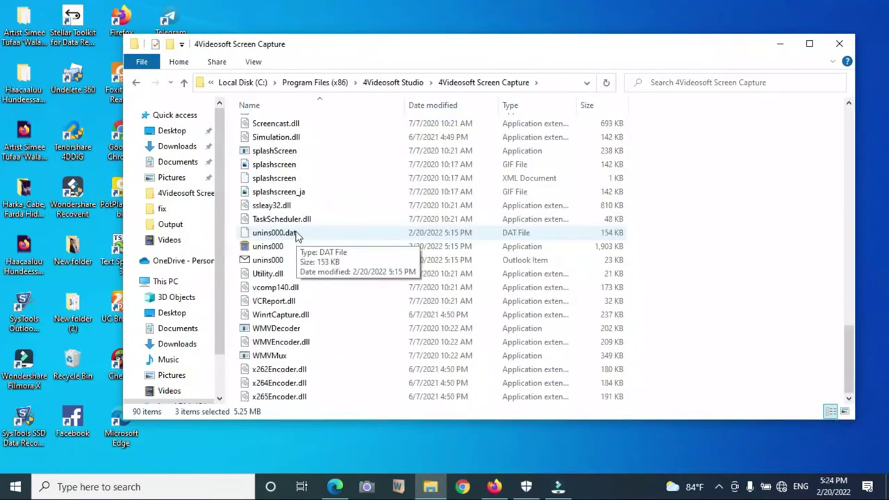
scroll(312, 174, "up", 15)
Step: Reopen the install folder from the desktop shortcut to confirm main.dll (1,576 KB), then close it
left_click(313, 83)
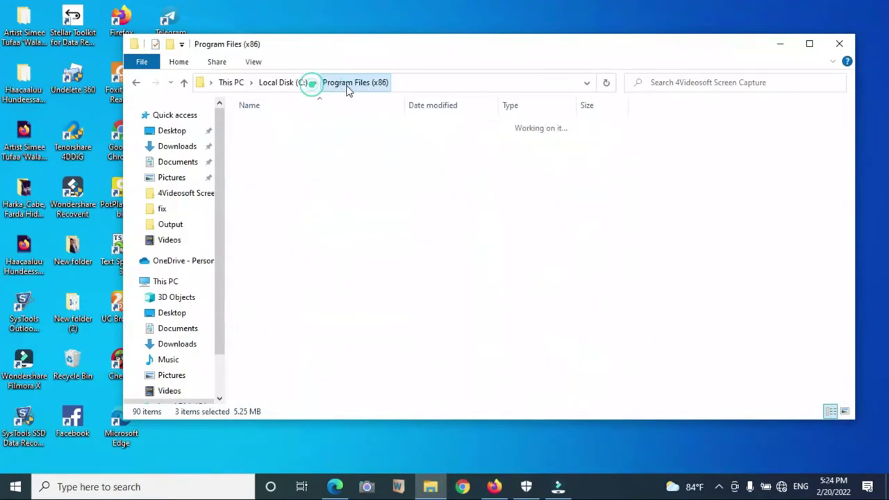
left_click(840, 44)
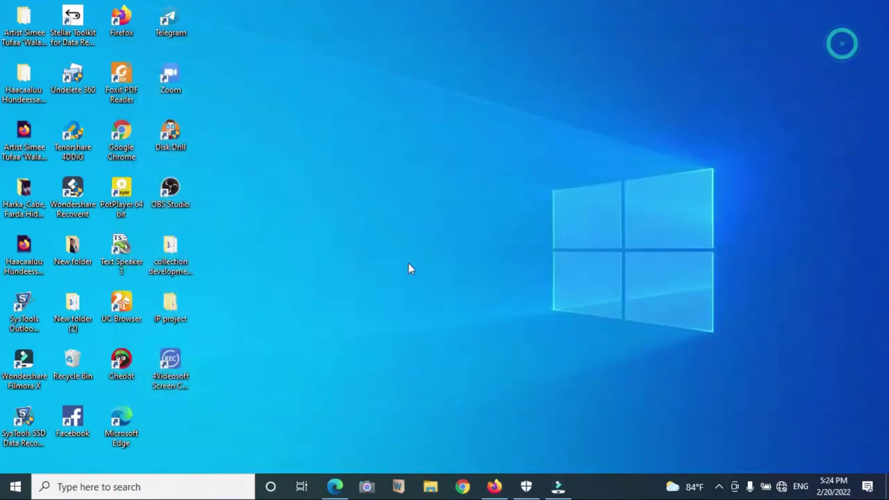
left_click(189, 359)
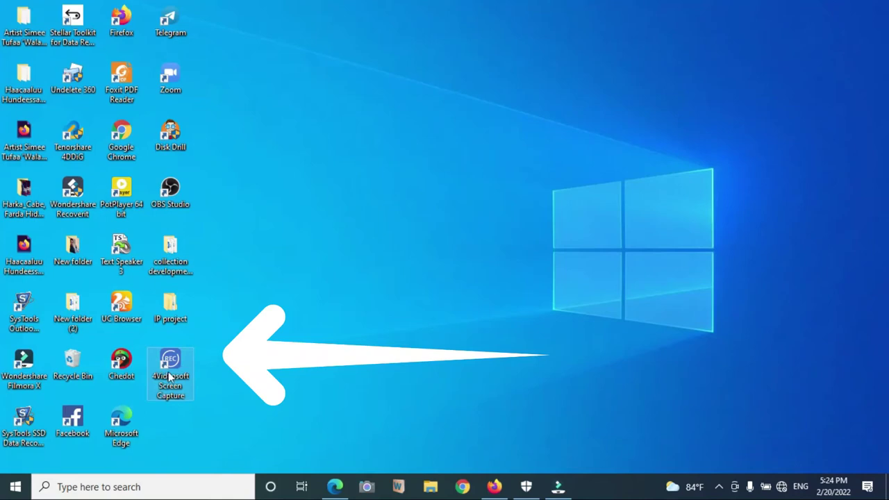
right_click(175, 368)
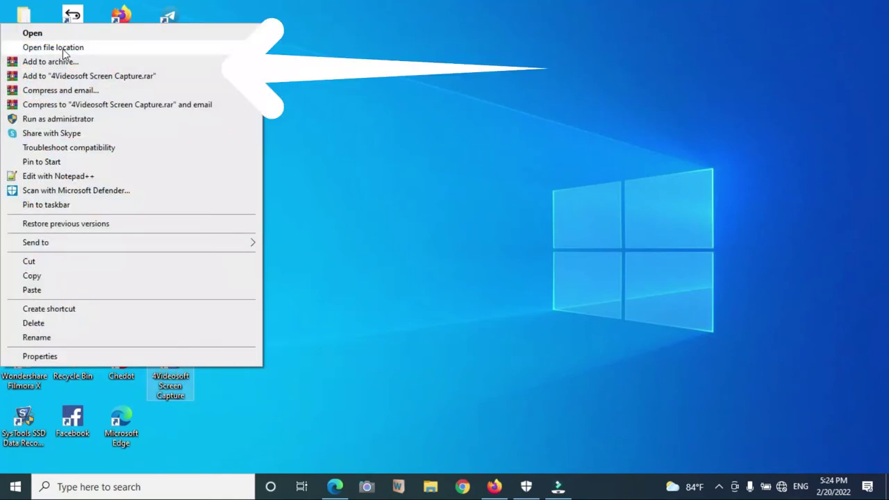
left_click(58, 47)
scroll(340, 274, "down", 4)
scroll(340, 274, "down", 10)
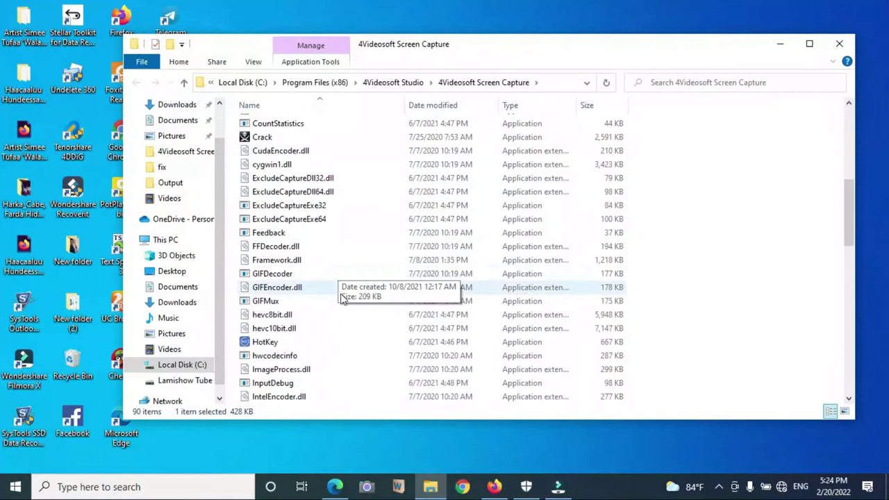
right_click(719, 182)
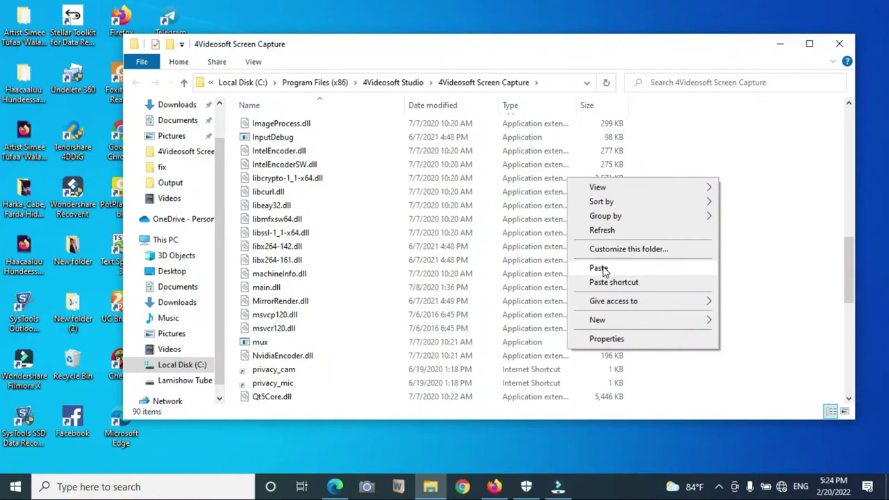
left_click(840, 44)
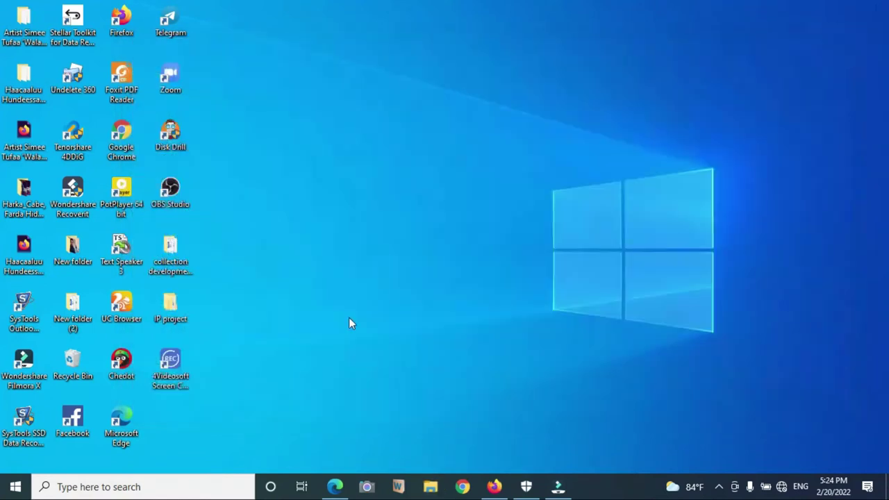
Step: Launch the patched 4Videosoft Screen Capture from its desktop icon
double_click(171, 367)
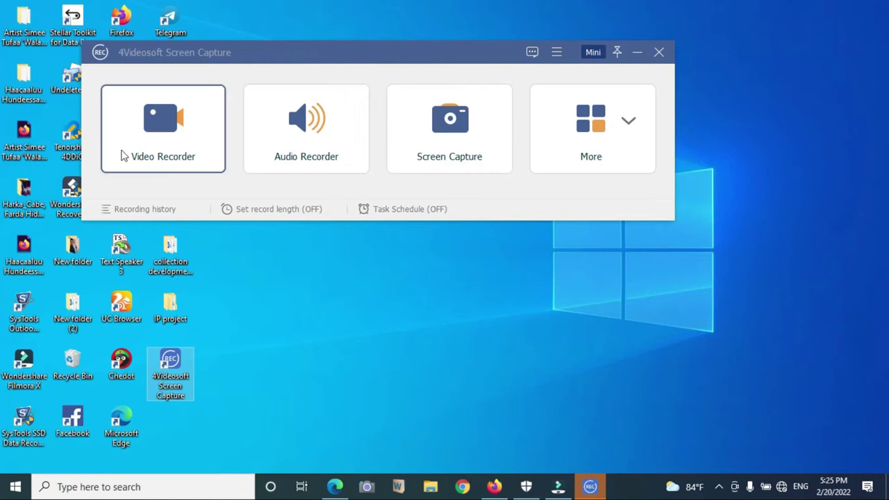
Step: In Video Recorder, set the capture area to Full (1366×768) and switch the Webcam ON
left_click(173, 147)
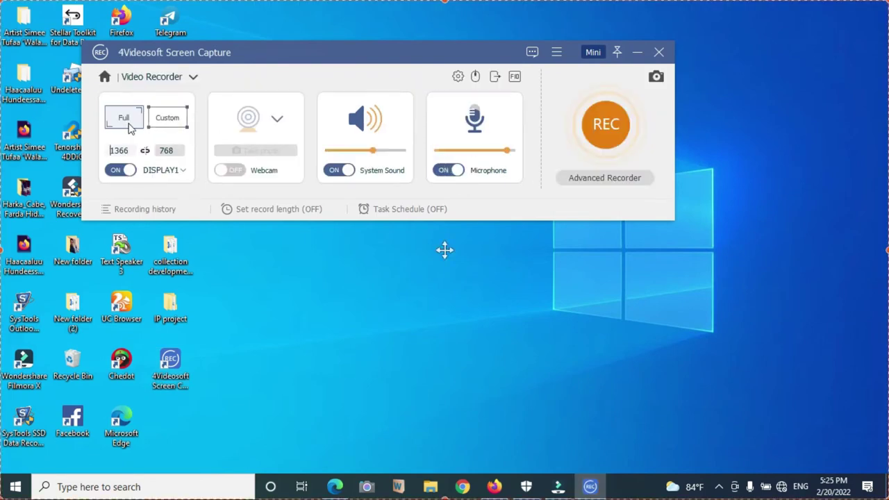
left_click(173, 121)
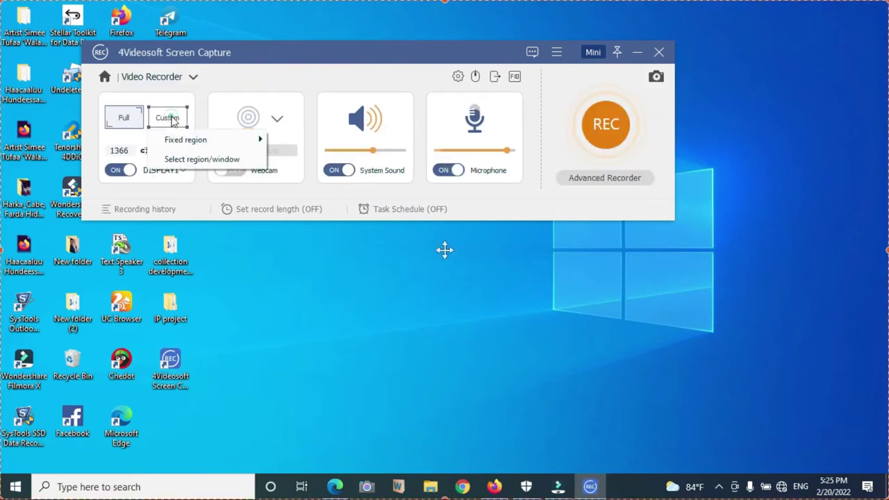
left_click_drag(1, 2, 75, 53)
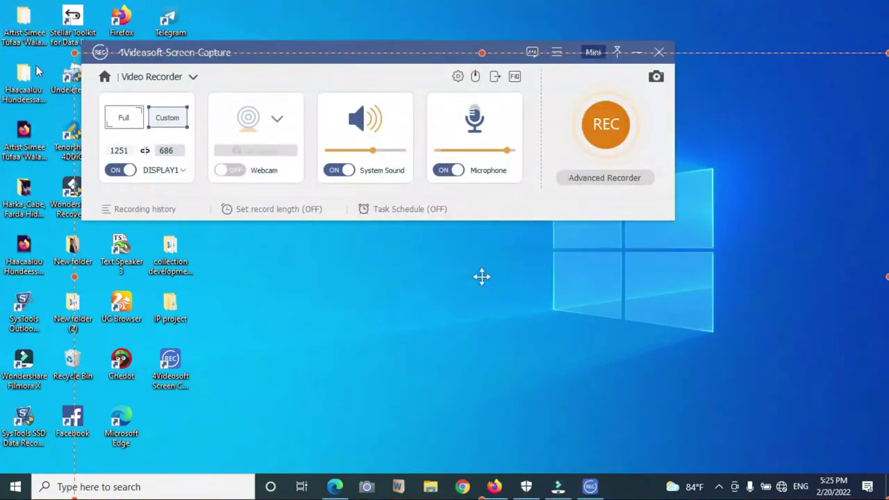
left_click_drag(75, 53, 335, 188)
left_click_drag(272, 144, 0, 0)
left_click(124, 118)
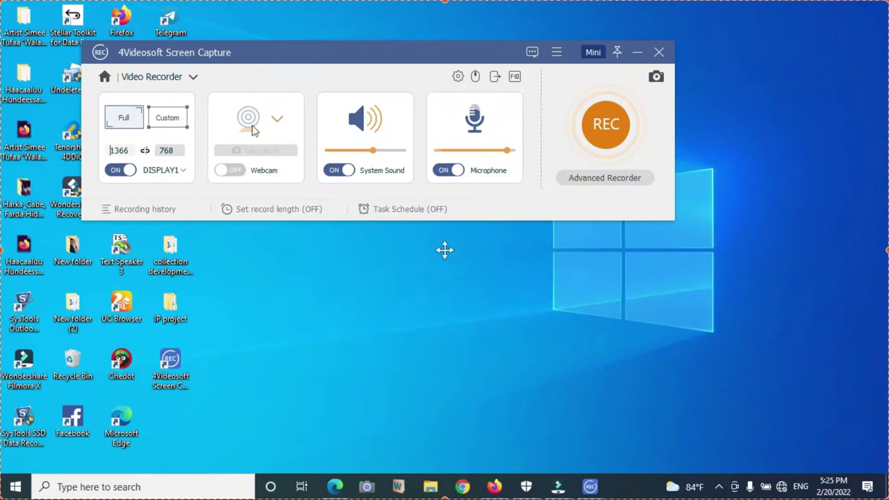
left_click(234, 175)
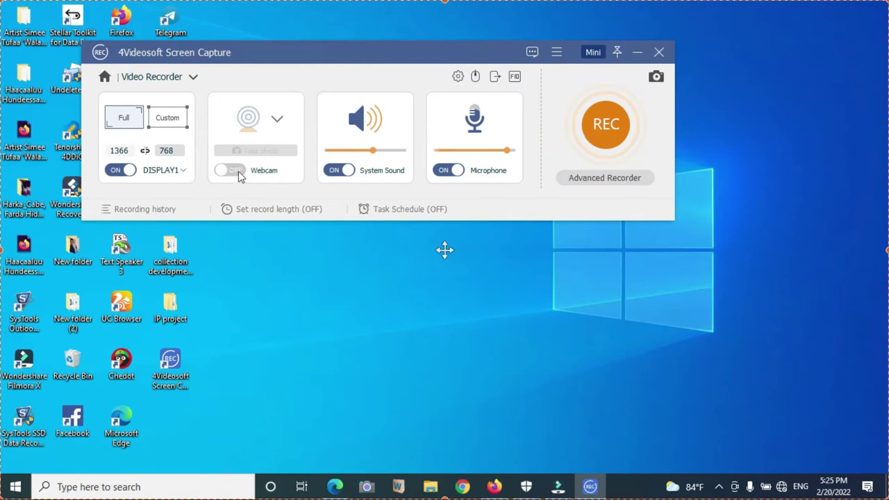
left_click(239, 174)
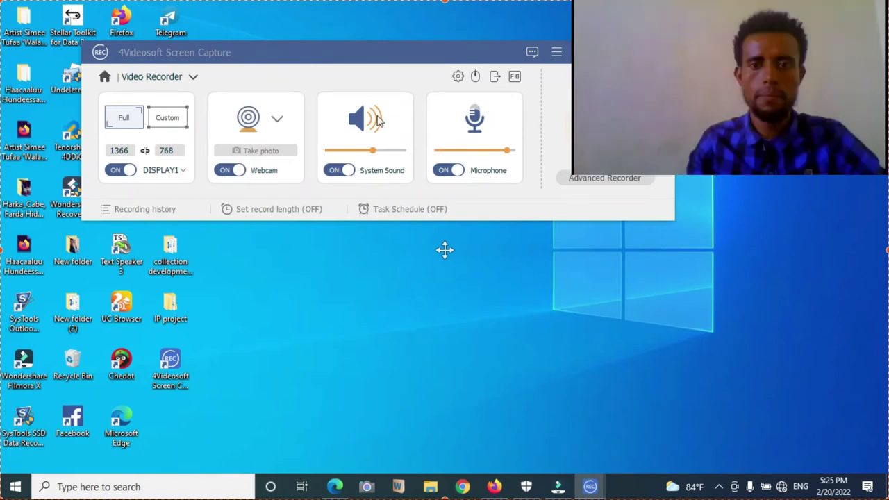
Step: Drag the webcam preview from the top right down to the bottom-right corner
left_click_drag(605, 113, 639, 323)
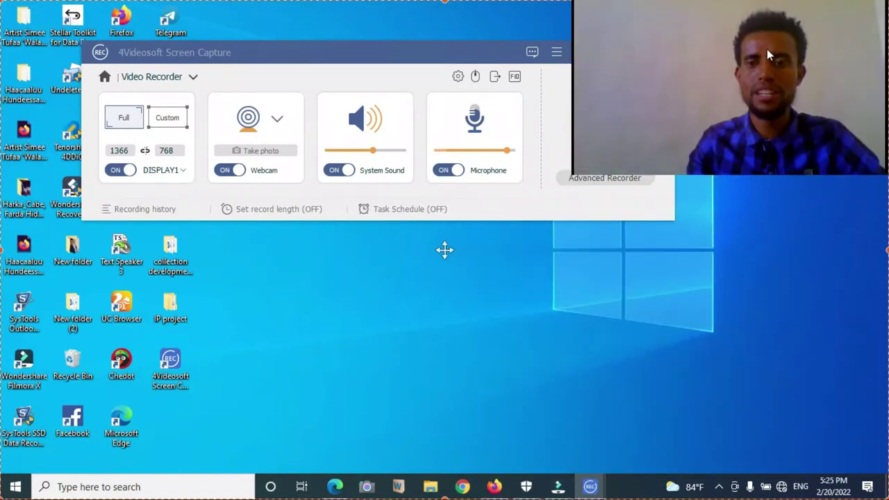
left_click_drag(766, 48, 698, 345)
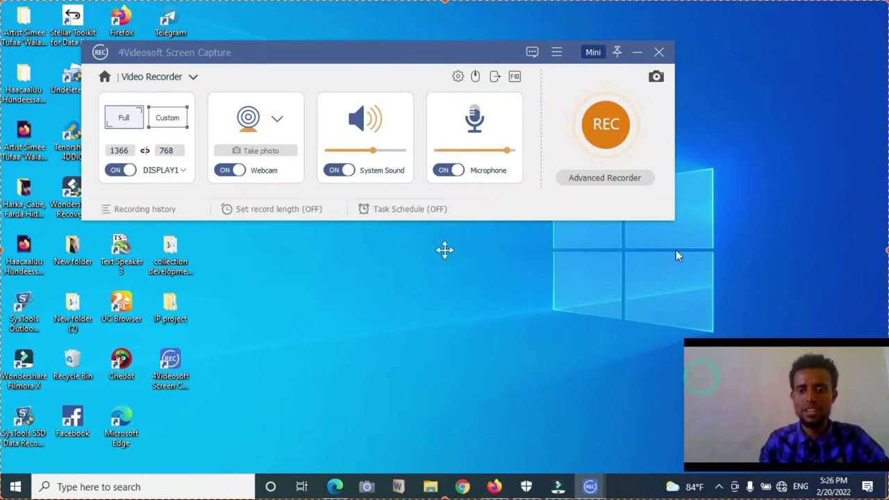
Step: Start the recording, then open Edge and type sample text like 'jimushmini' before closing it
left_click(608, 125)
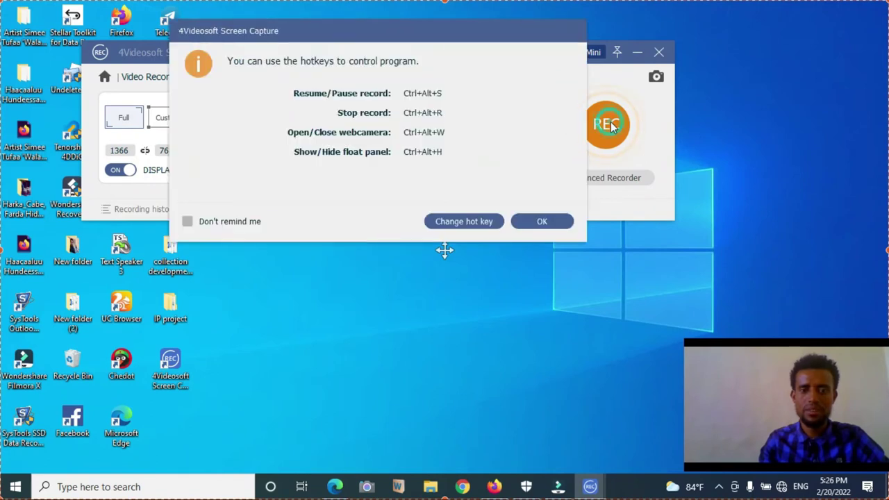
left_click(535, 222)
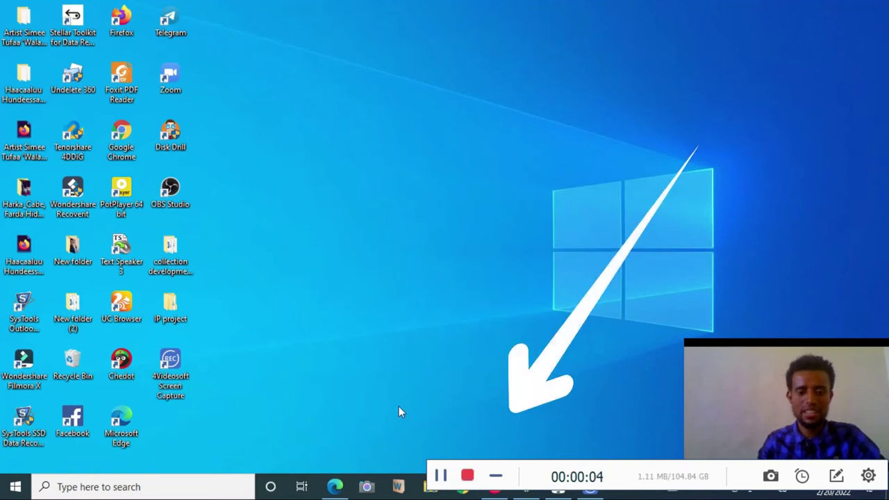
left_click(335, 487)
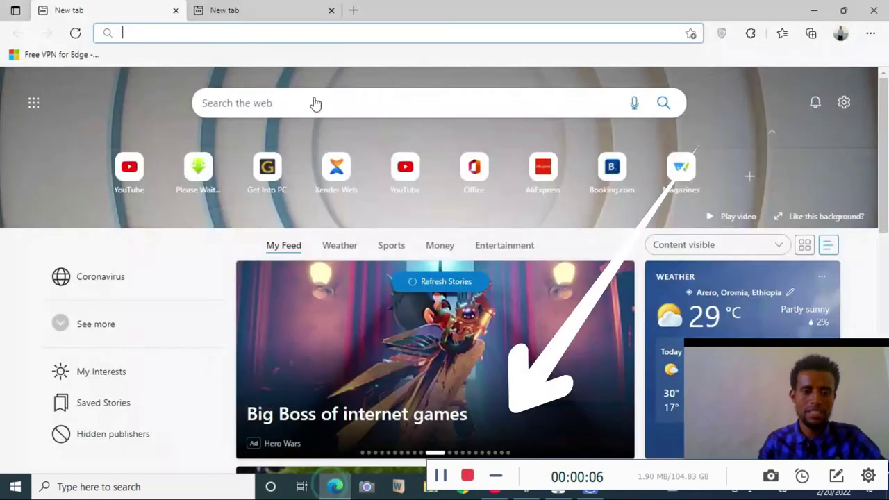
left_click(205, 32)
type("jimushmini")
key("ctrl+w")
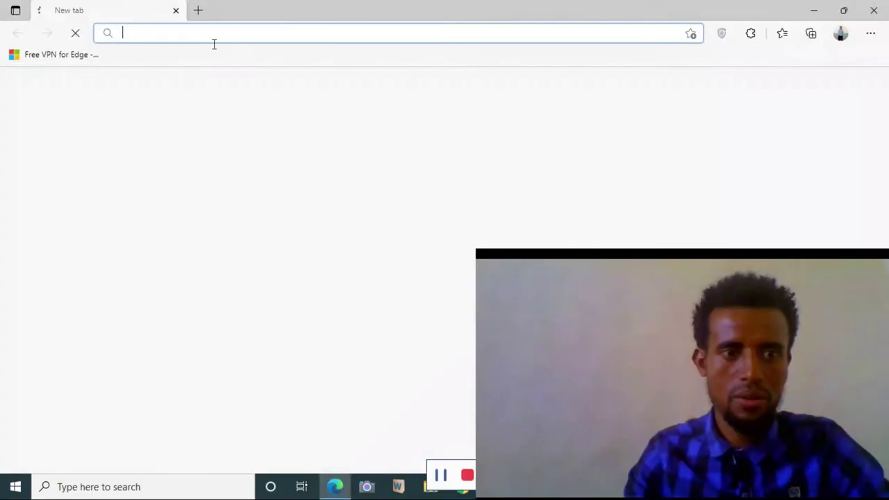
type("gggdggdgdsa")
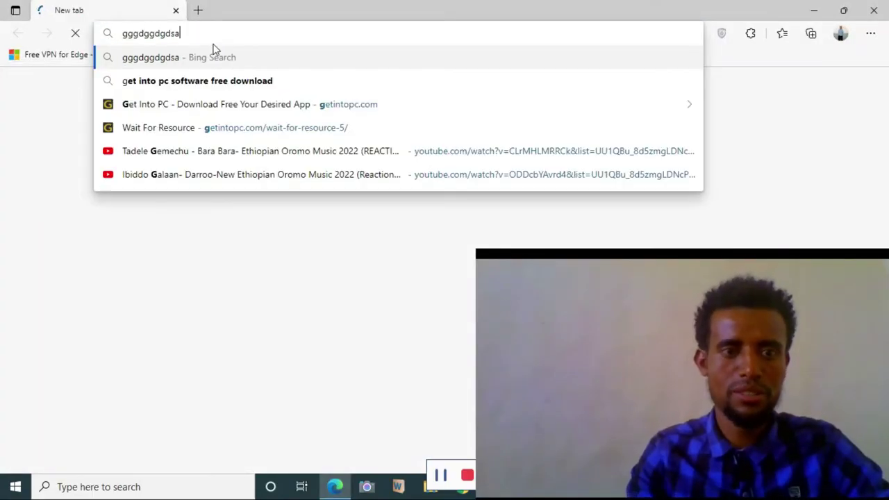
left_click(198, 10)
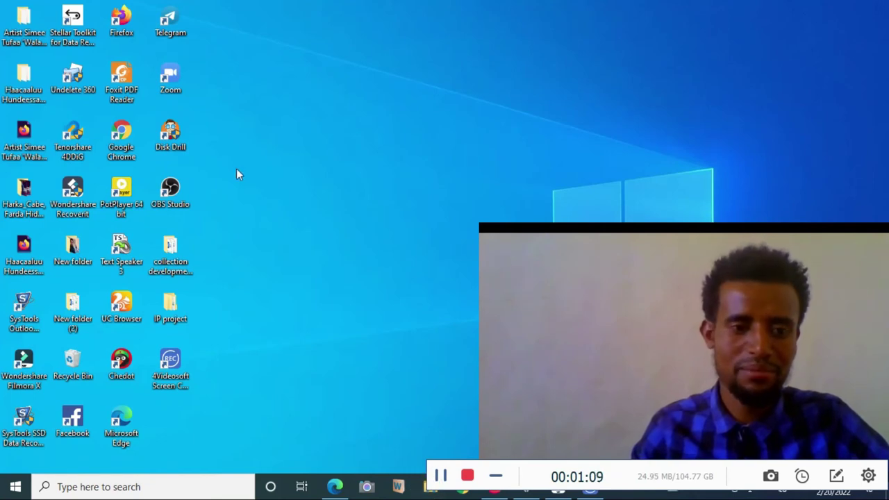
Step: Open the Oromo music video from Downloads in PotPlayer and maximise it
double_click(429, 487)
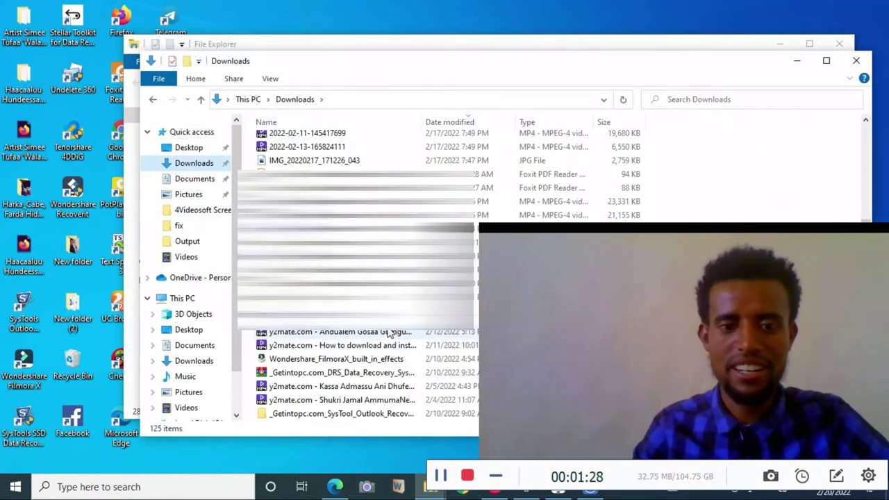
double_click(390, 334)
left_click(426, 13)
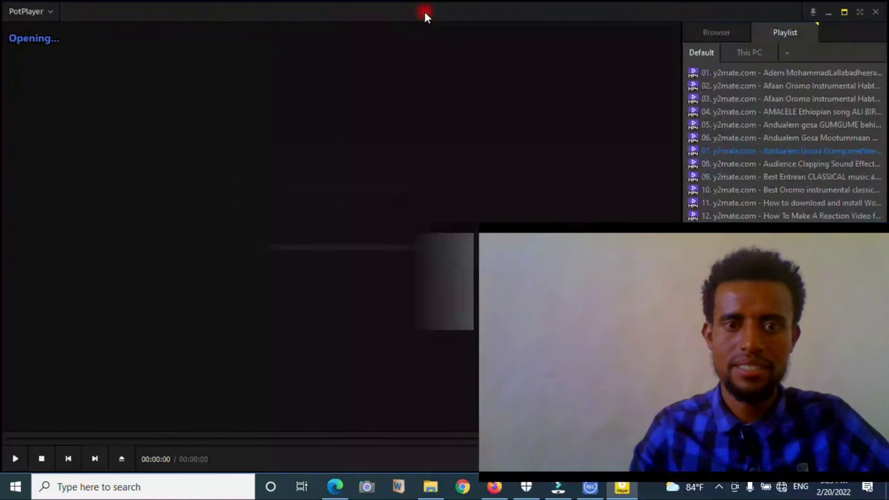
Step: Resize and reposition the webcam overlay, ending at the lower left, with the playlist hidden
left_click_drag(478, 232, 639, 266)
left_click_drag(727, 261, 752, 347)
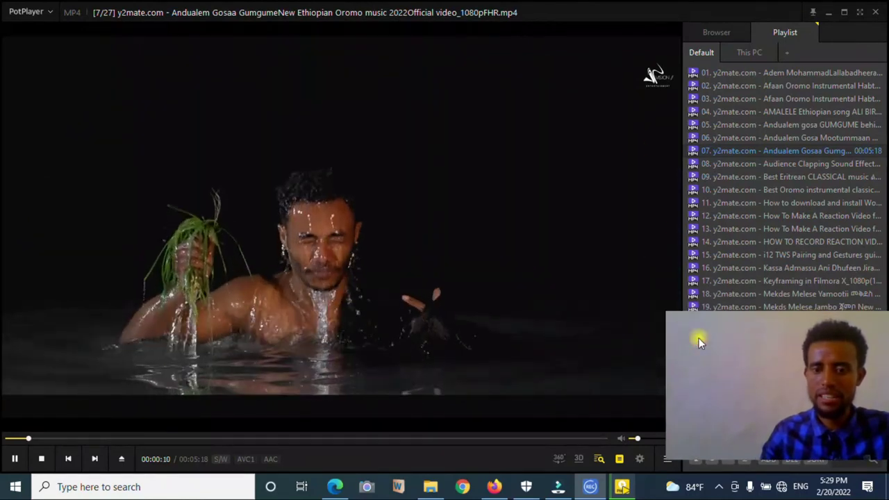
left_click_drag(700, 340, 493, 229)
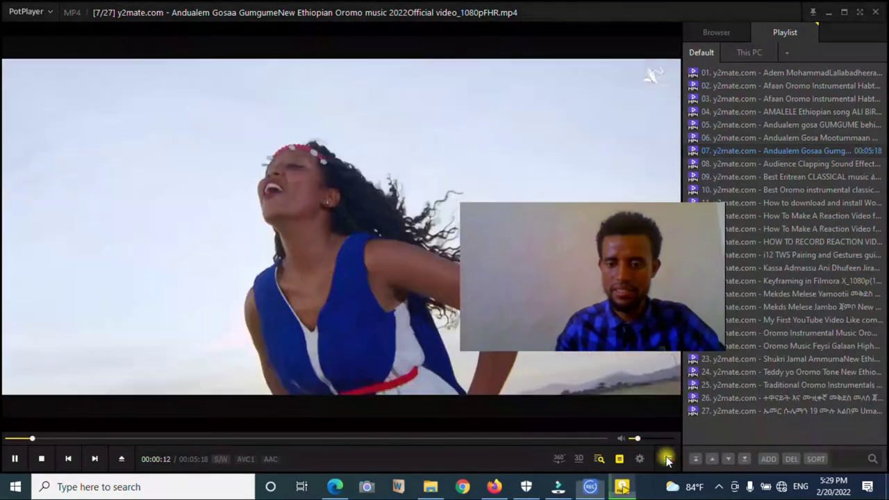
left_click(666, 460)
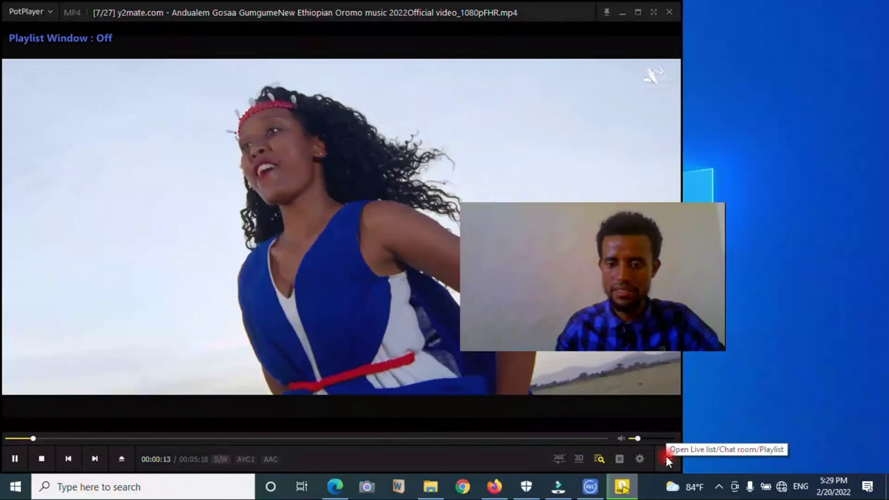
left_click(635, 12)
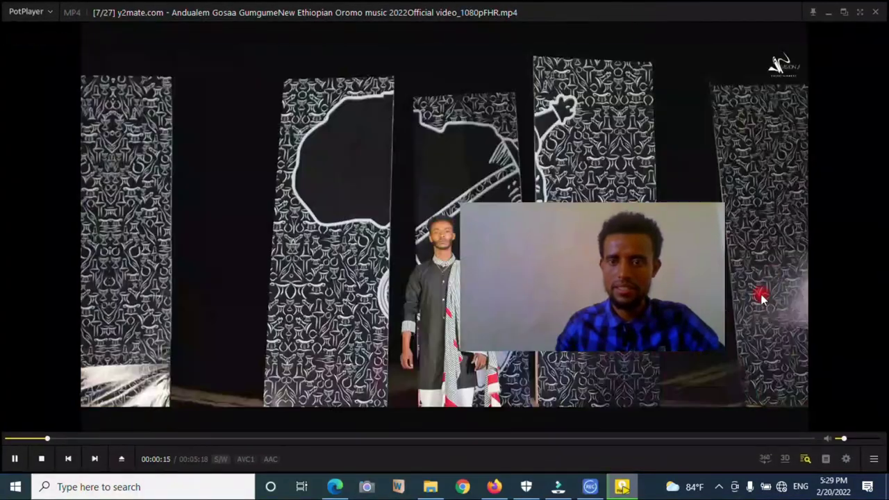
left_click_drag(663, 294, 819, 371)
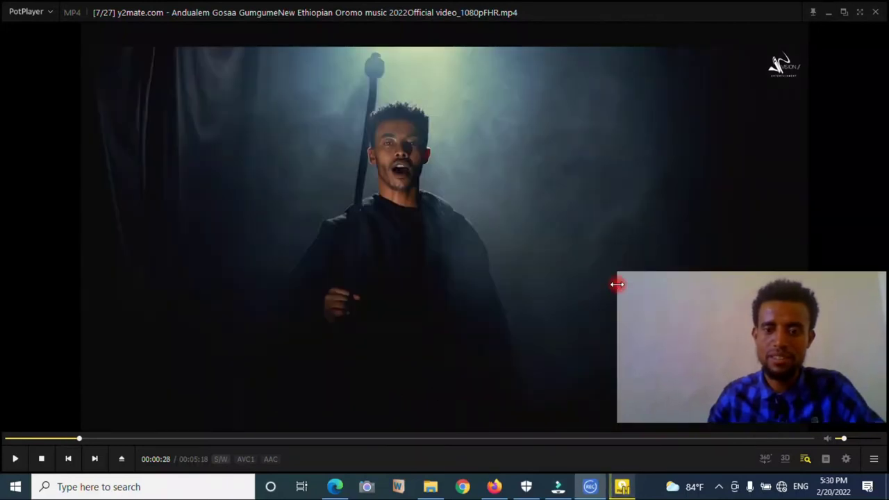
left_click_drag(616, 284, 510, 282)
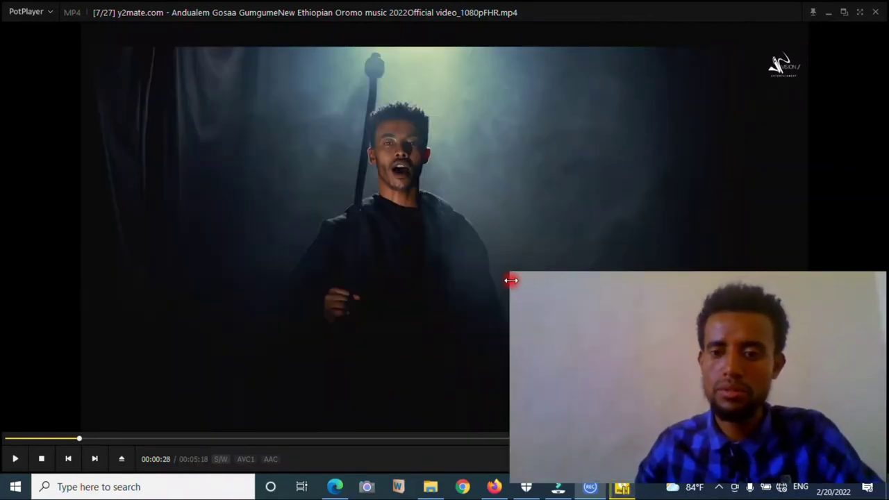
left_click_drag(567, 308, 45, 270)
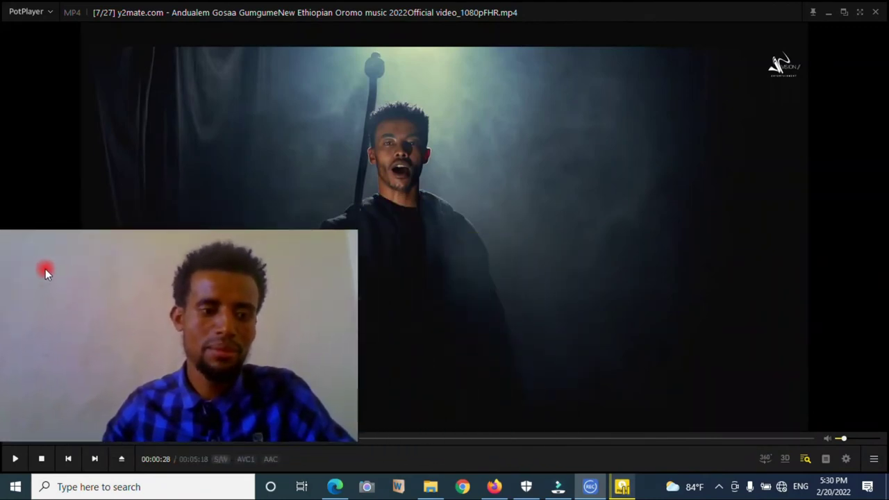
Step: Pause the video at 00:00:32 and stop the screen recording
left_click(538, 276)
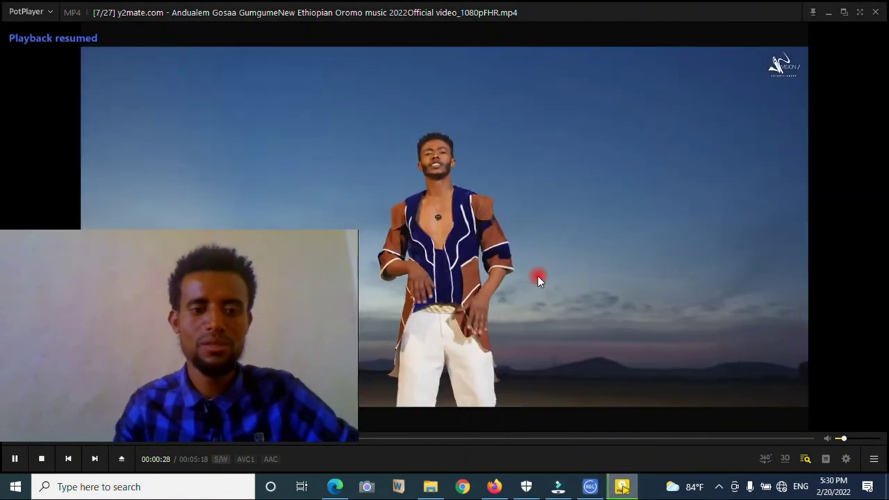
left_click(537, 276)
left_click(536, 277)
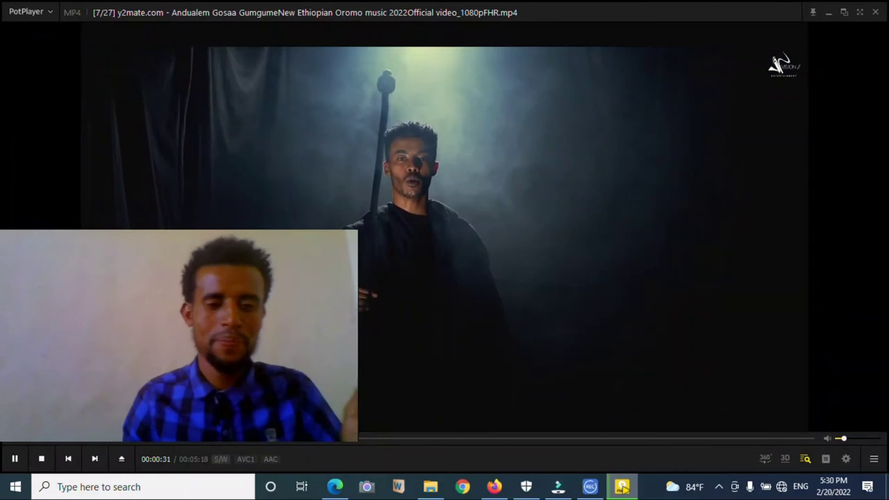
key("space")
left_click(621, 488)
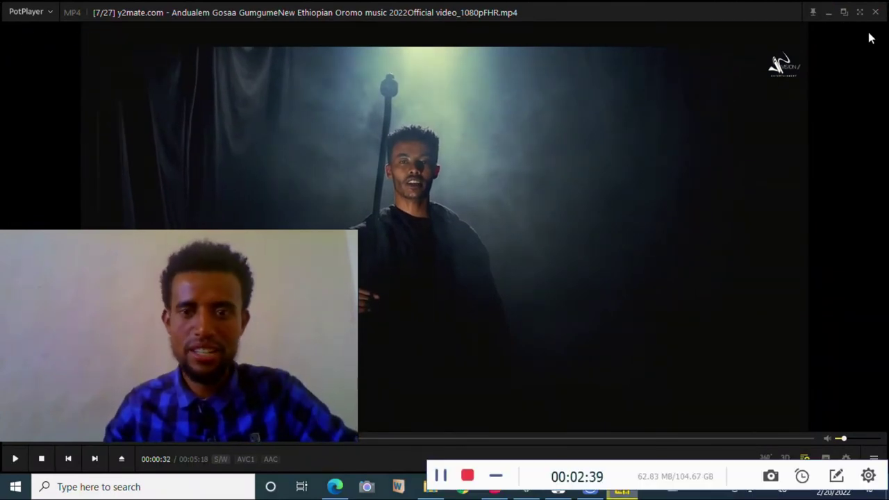
left_click(472, 477)
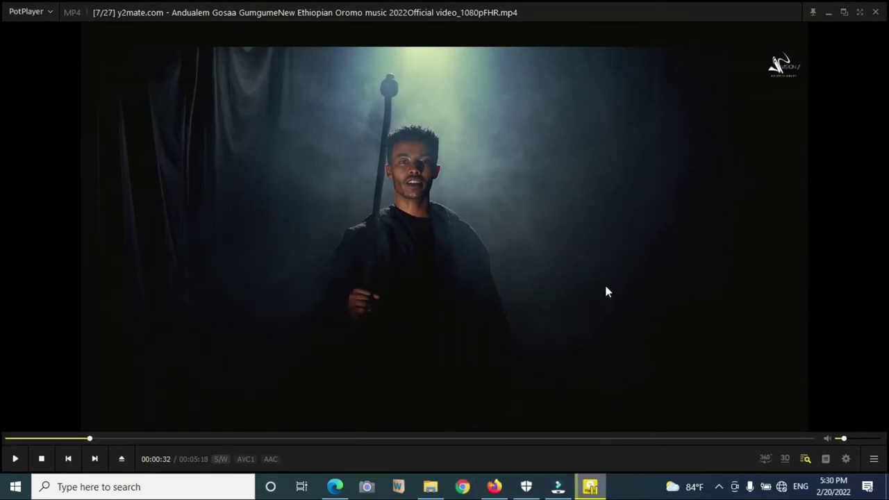
Step: Save the 2:42 recording under the name hhhh as hhhh.mp4
left_click(826, 11)
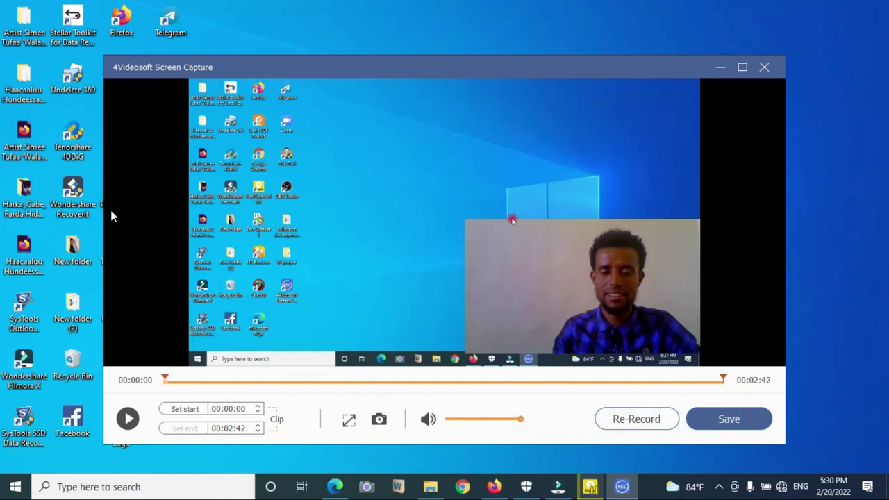
left_click(728, 419)
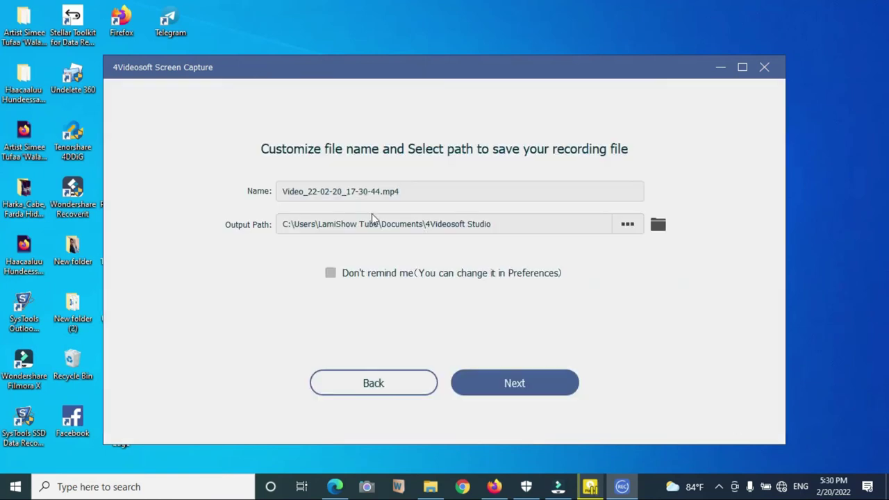
type("hhhh")
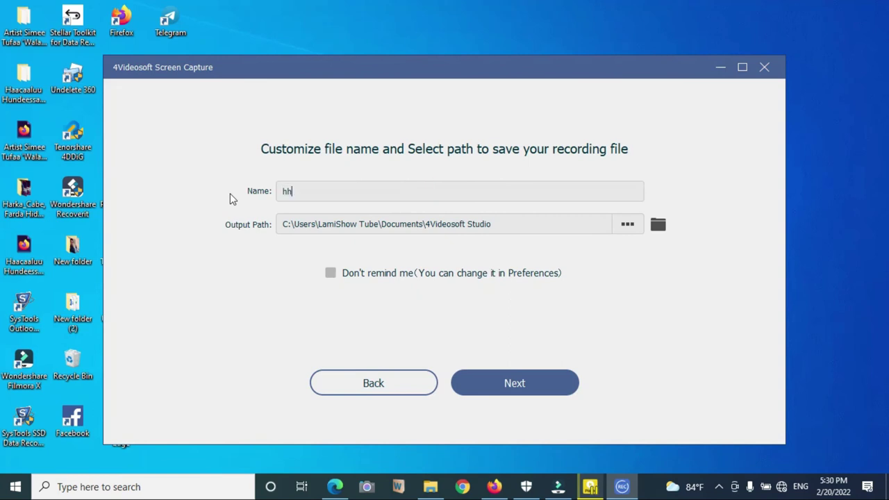
left_click(521, 386)
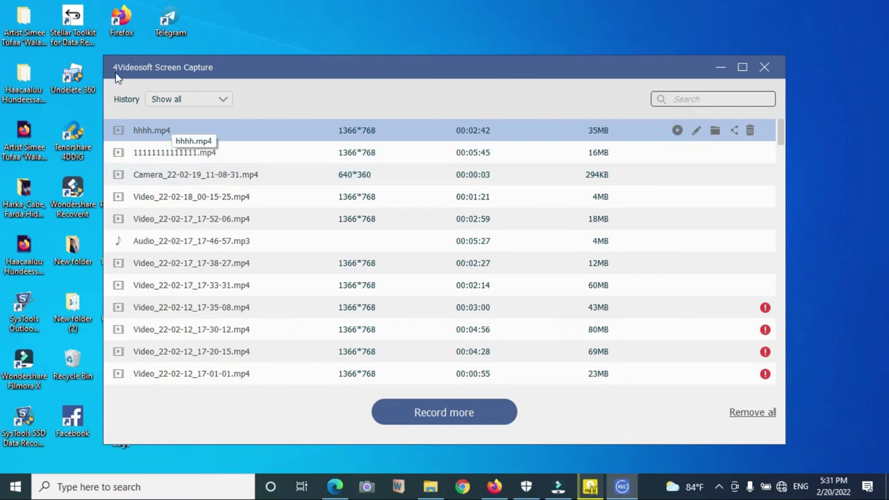
Step: Play back hhhh.mp4 in PotPlayer, skipping ahead to check it, then close the player
left_click(678, 130)
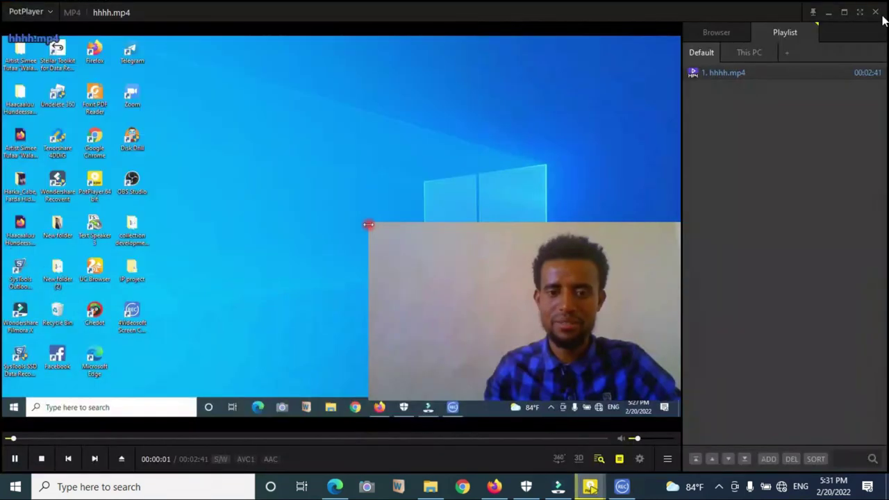
key("ctrl+Right")
key("ctrl+Right")
key("ctrl+Right")
key("ctrl+Right")
key("space")
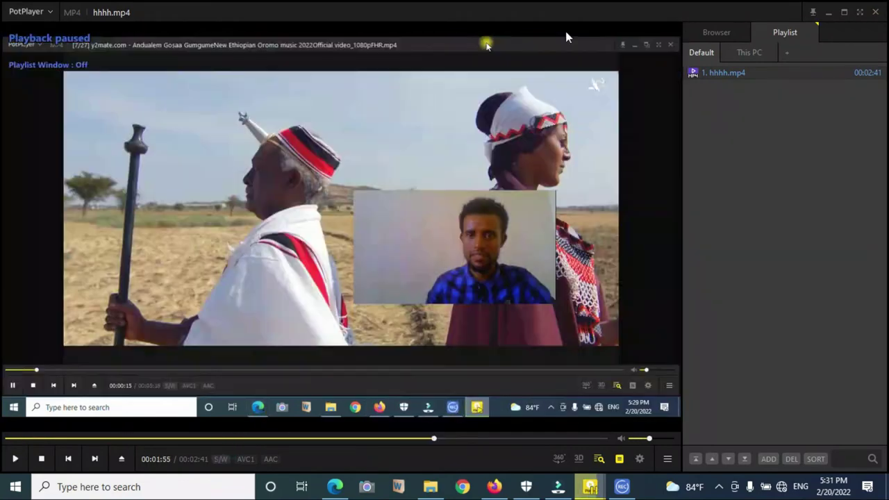
left_click(874, 13)
Step: Close the recording history and exit 4Videosoft Screen Capture, confirming with OK
left_click(765, 68)
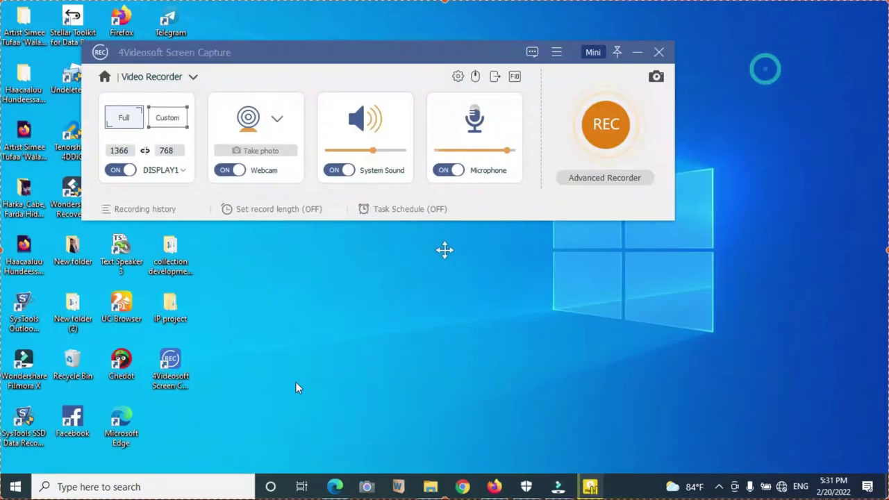
left_click(659, 54)
left_click(458, 192)
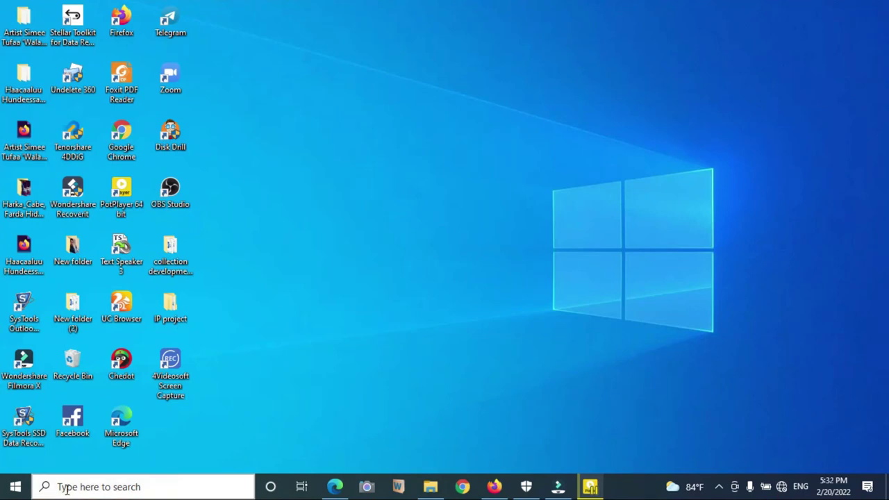
Step: Find Windows Security through search and switch Real-time protection back On
left_click(67, 488)
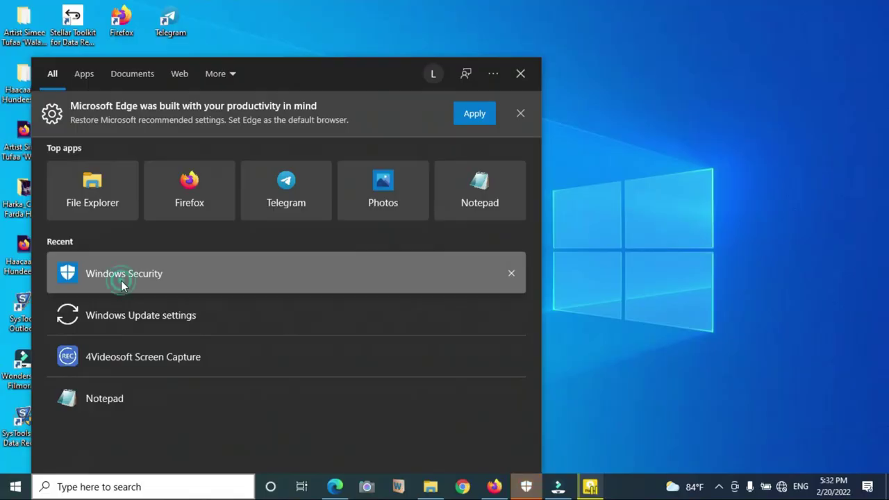
left_click(119, 279)
left_click(250, 151)
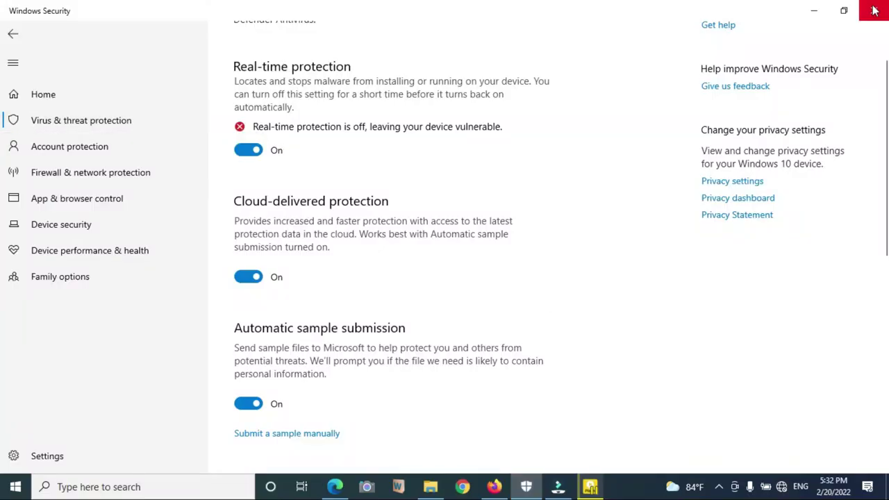